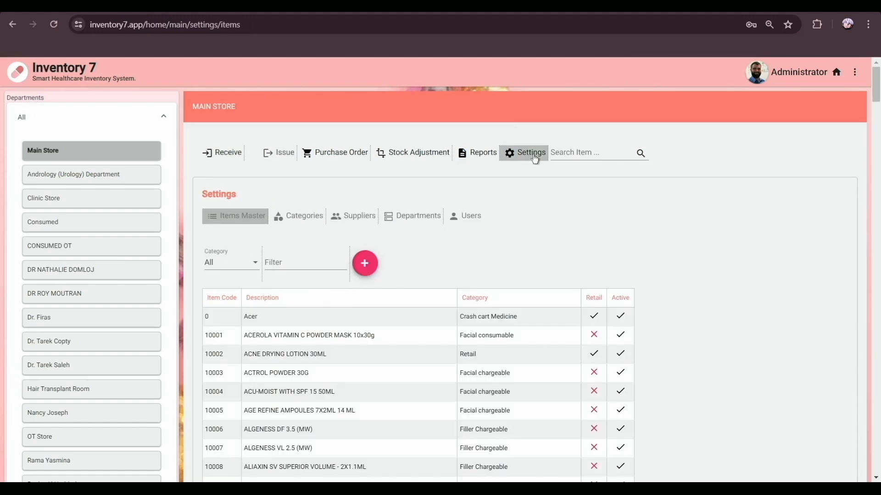
Start a new user, entering the user's name and Andrology (Urology) Department
left_click(462, 217)
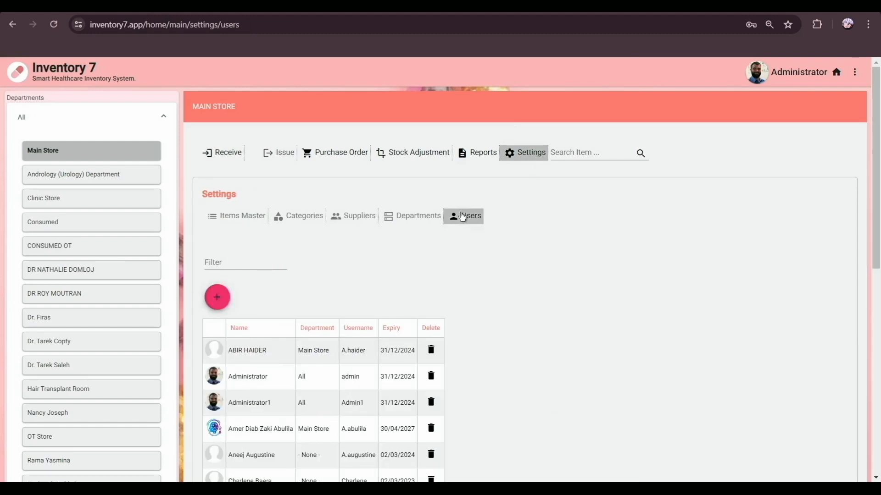
left_click(218, 298)
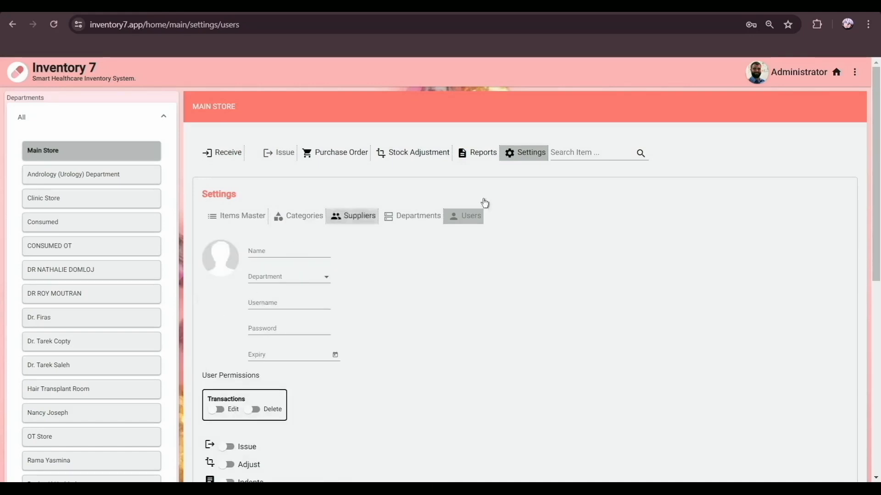
scroll(426, 215, "down", 3)
left_click(288, 140)
type("Srujal")
left_click(280, 168)
left_click(279, 205)
Enter the user's login username and an account expiry of 29/07/2024
left_click(257, 193)
type("Psych23")
left_click(260, 218)
left_click(269, 245)
type("29/07/2024")
Enable edit, delete, issue, adjustment, indent and report permissions, then update the user
left_click(215, 300)
left_click(252, 300)
left_click(226, 337)
left_click(226, 355)
left_click(227, 374)
left_click(227, 390)
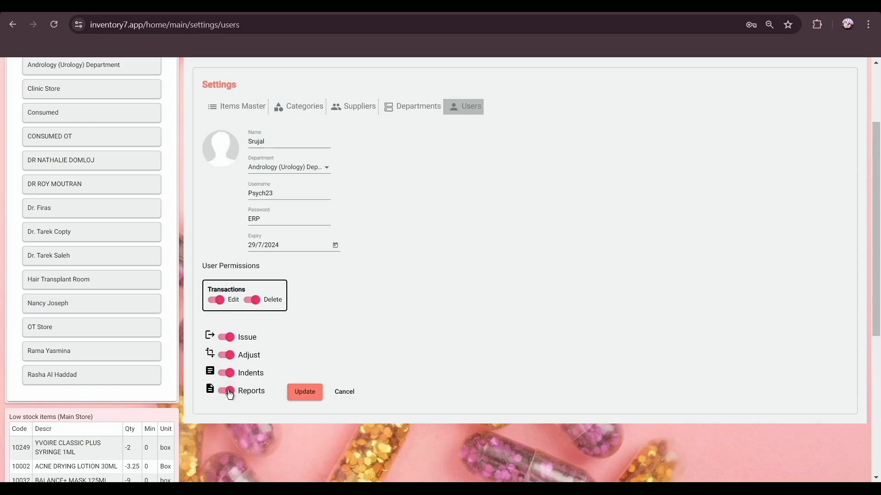
left_click(292, 393)
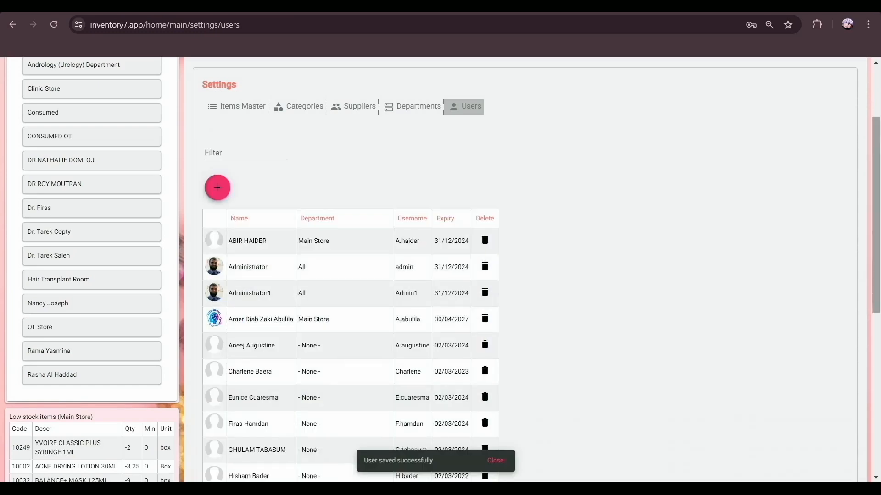
Edit the new user's username in their account details and update it
scroll(440, 269, "down", 5)
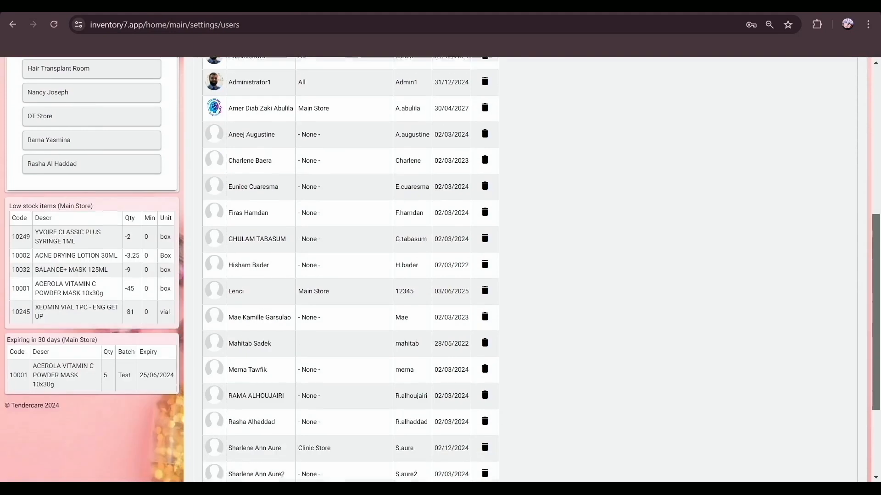
scroll(462, 336, "down", 3)
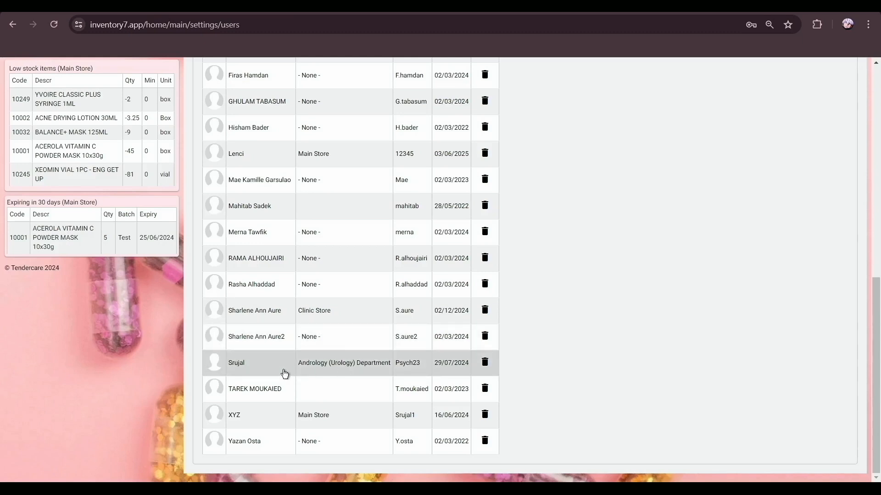
left_click(284, 374)
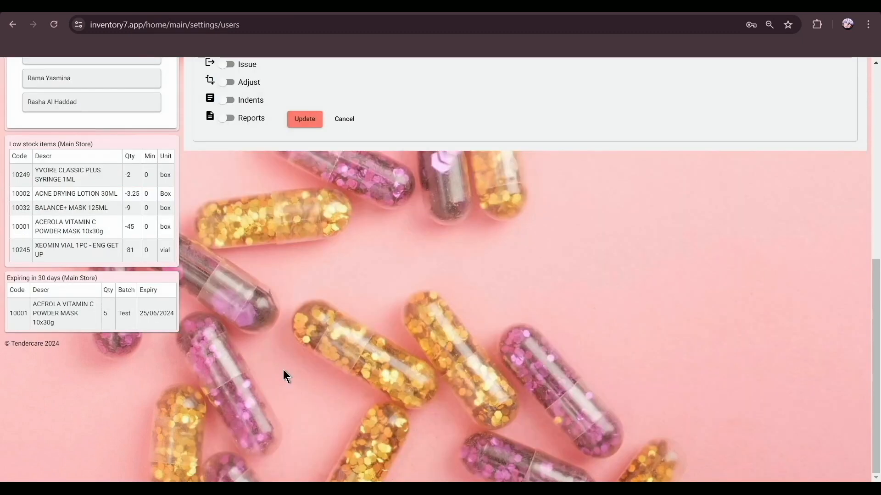
left_click_drag(875, 302, 841, 161)
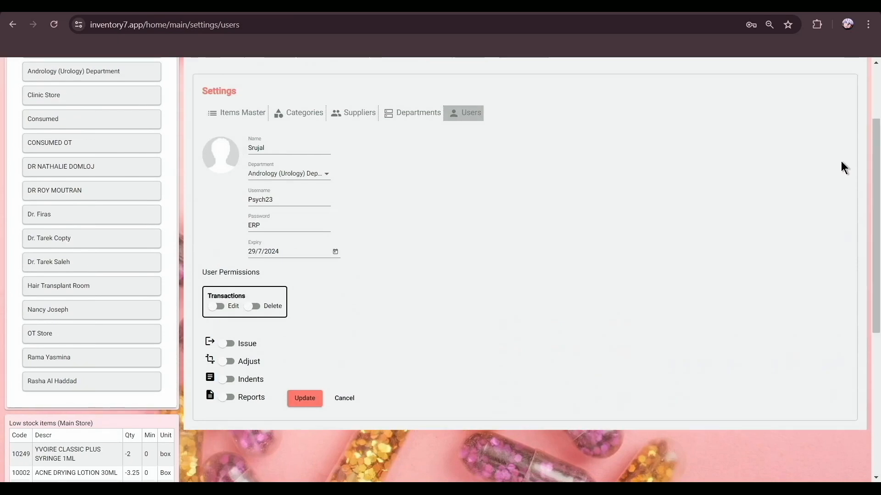
left_click(294, 196)
left_click(304, 399)
left_click_drag(875, 202, 875, 365)
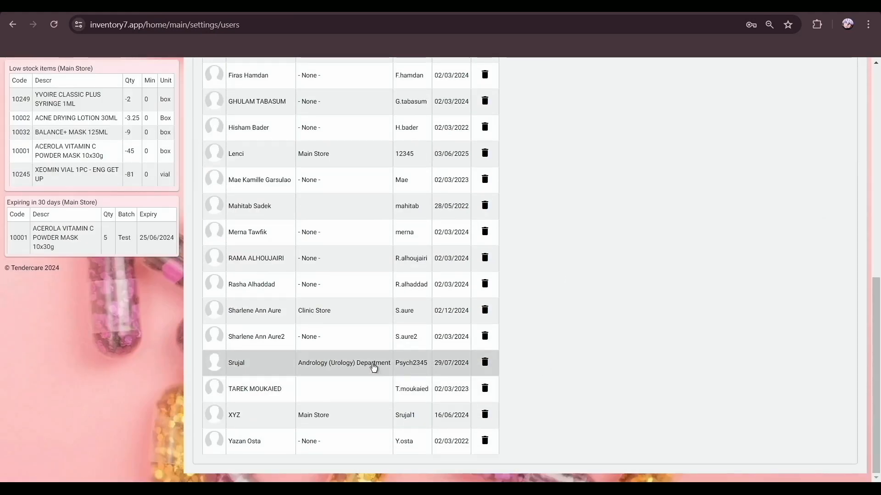
Delete the new user account, confirming Yes in the Delete User dialog
left_click(486, 363)
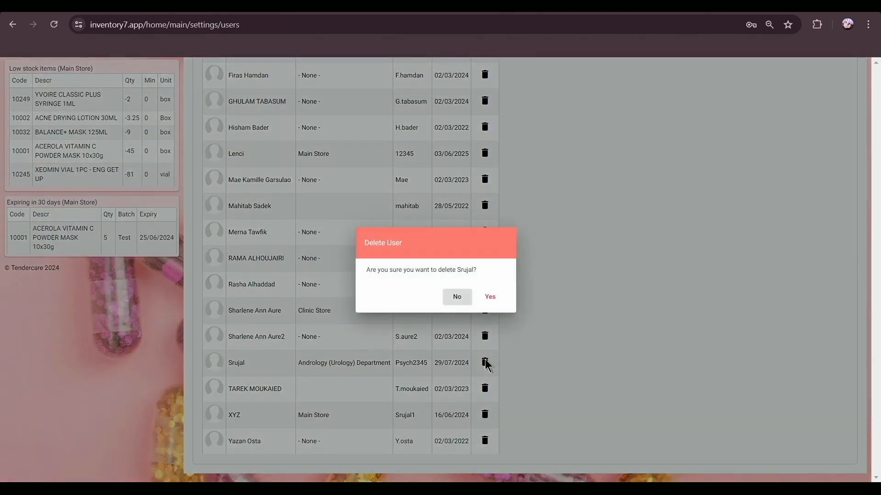
left_click(487, 298)
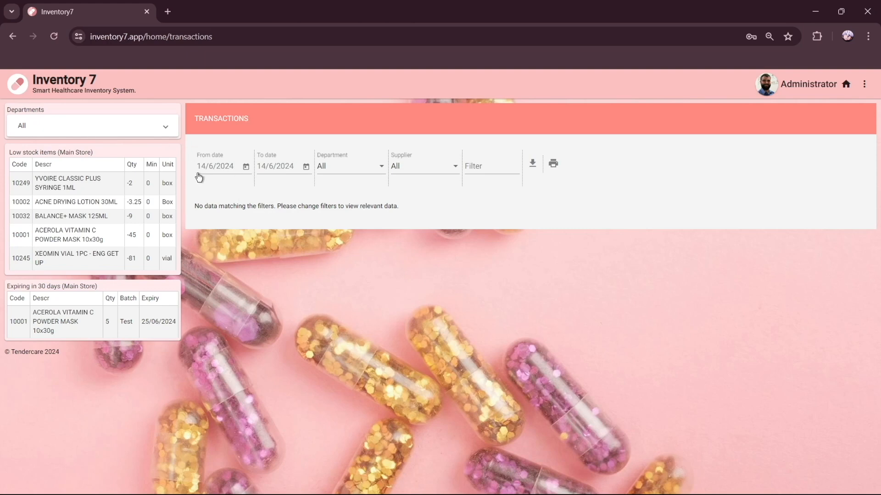
Switch to Main Store and add 'Medicine' under Settings > Categories
left_click(159, 131)
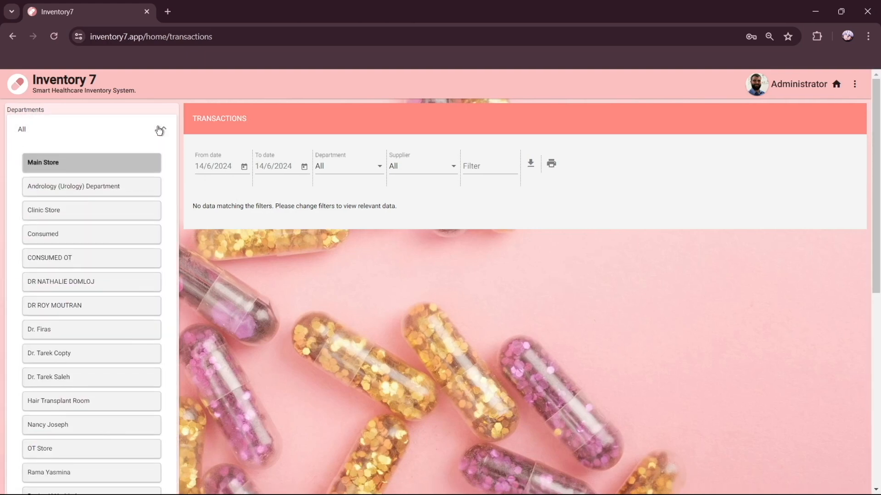
left_click(89, 170)
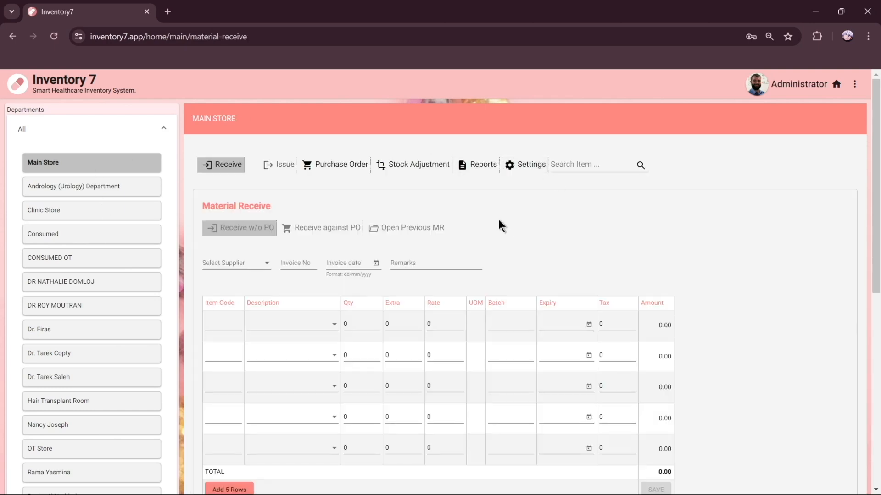
left_click(523, 166)
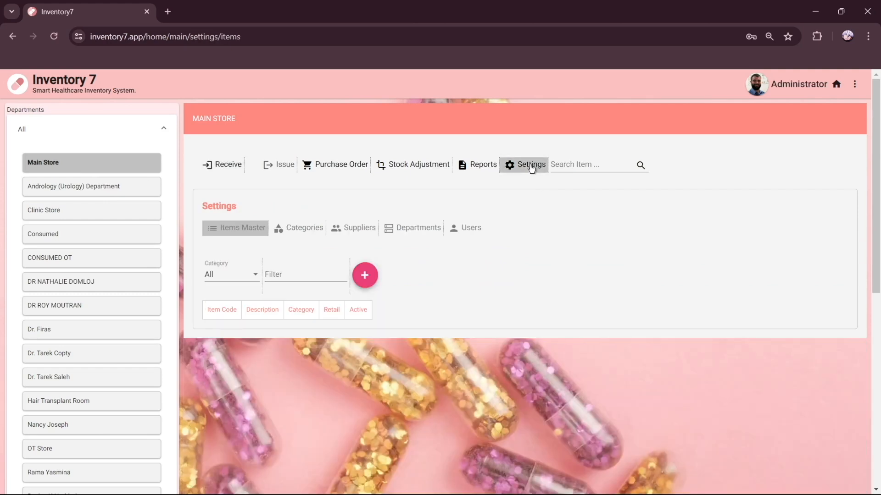
left_click(322, 233)
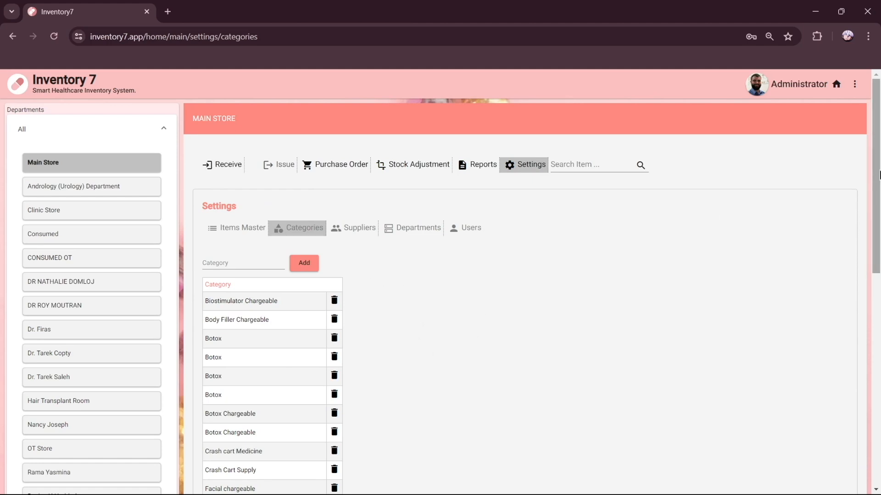
left_click_drag(879, 174, 878, 241)
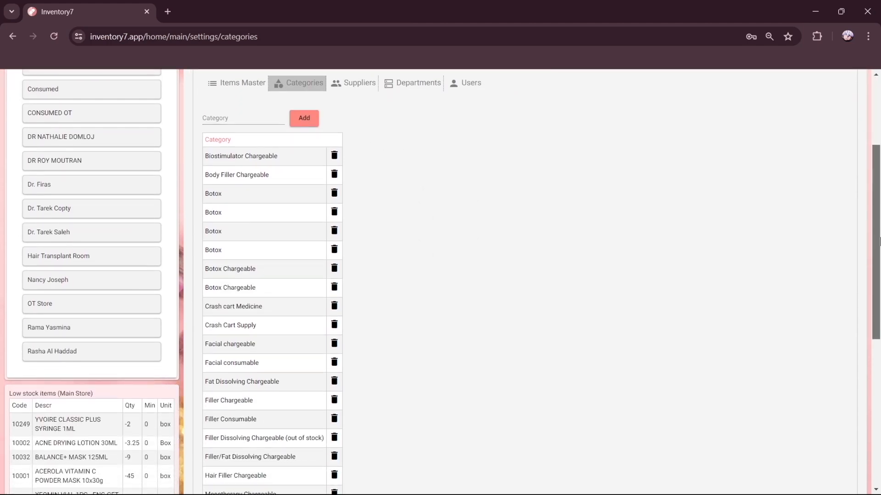
left_click(243, 118)
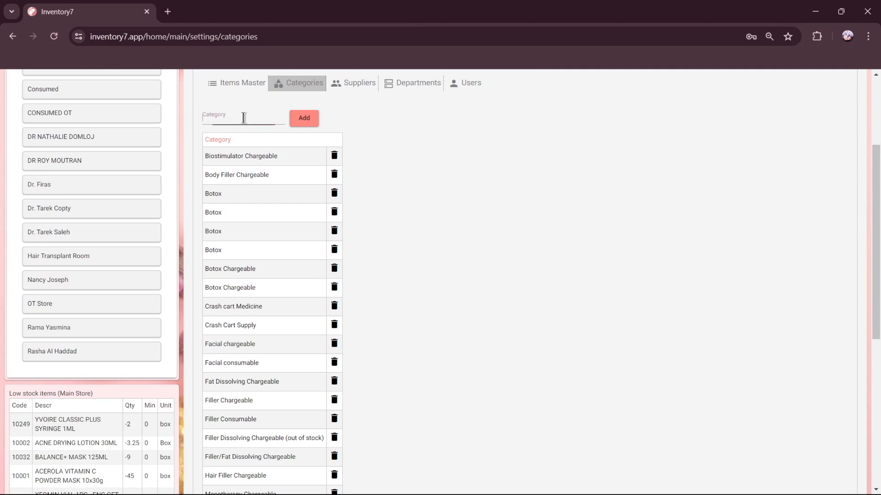
type("Medicine")
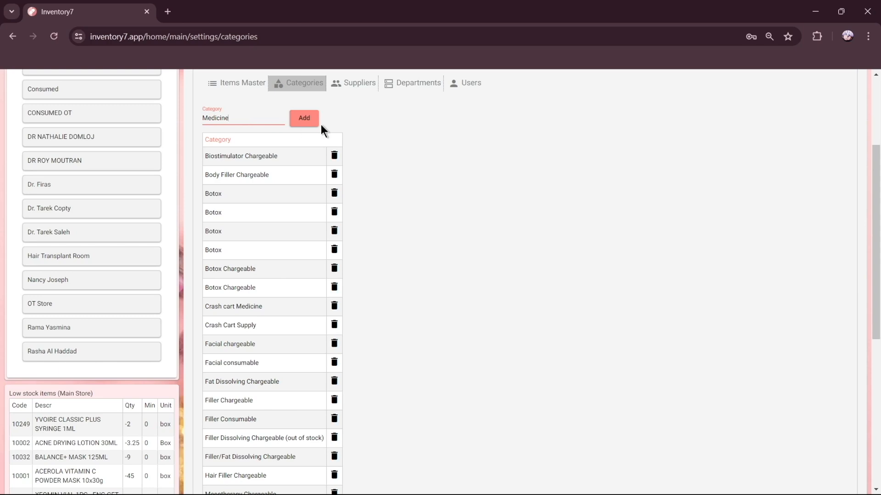
left_click(308, 119)
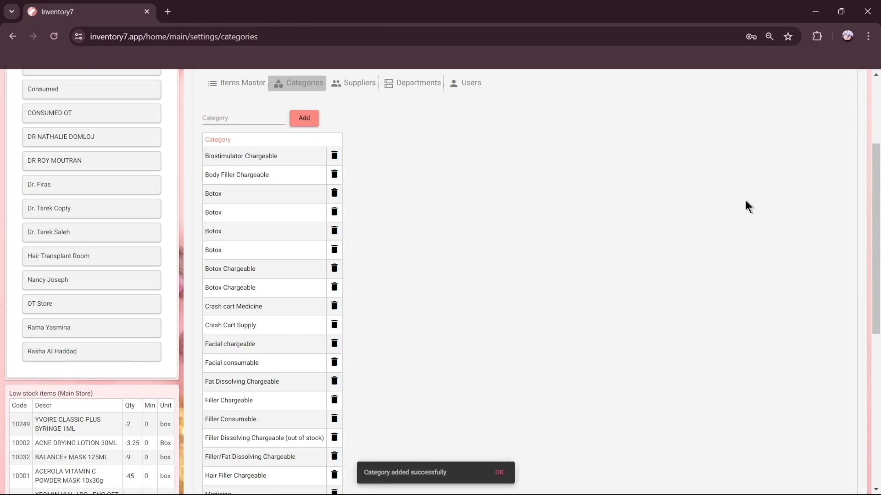
Delete the Medicine category, confirming Yes in the Delete Category dialog
scroll(745, 202, "down", 7)
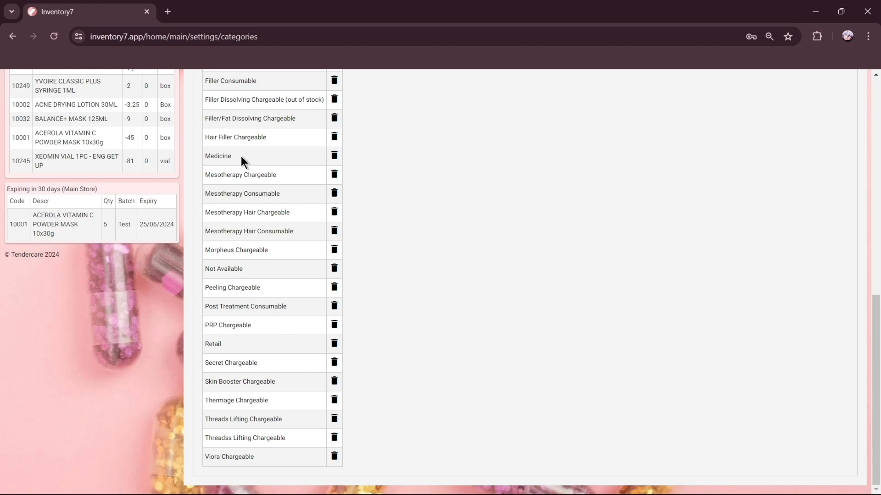
left_click(336, 157)
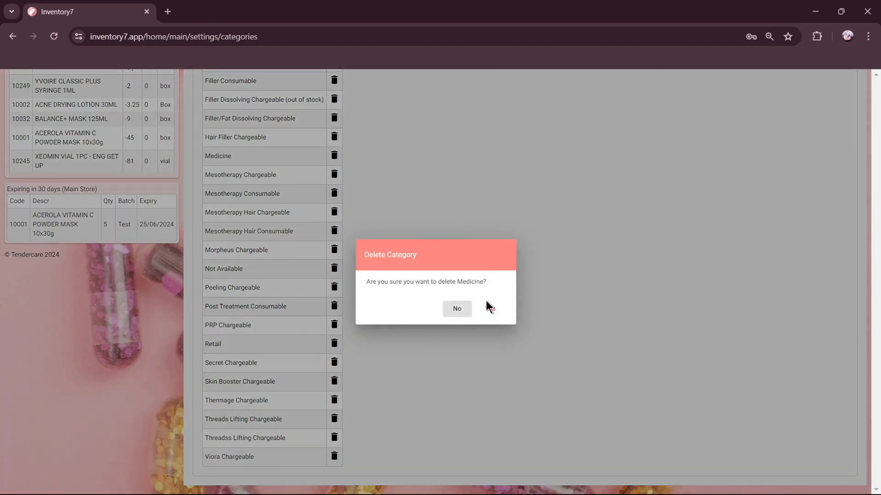
left_click(487, 309)
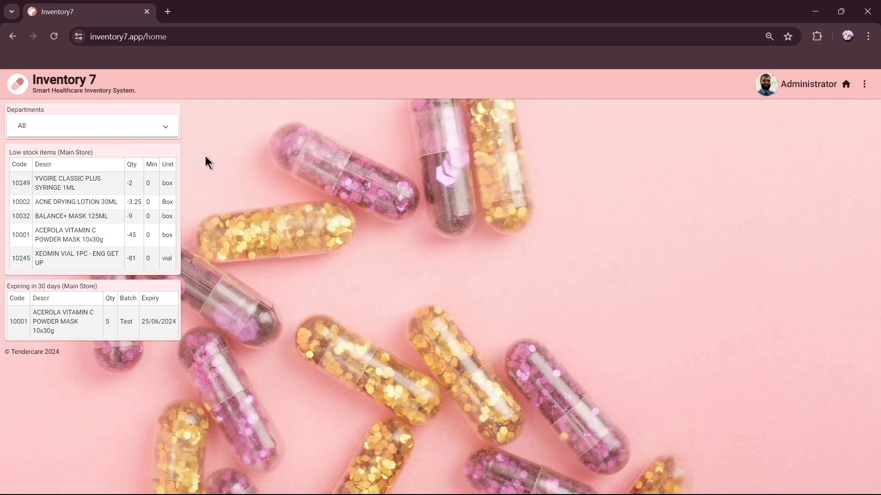
Go to Main Store Settings > Suppliers and start a new supplier record
left_click(158, 131)
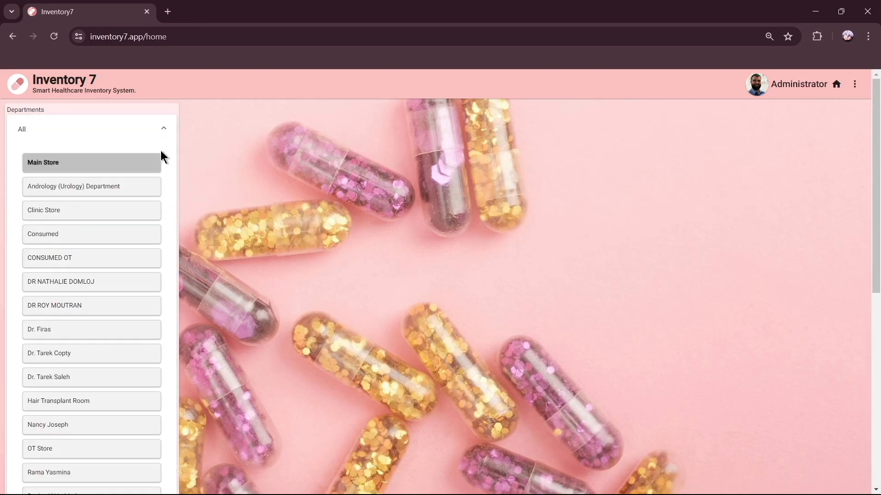
left_click(143, 170)
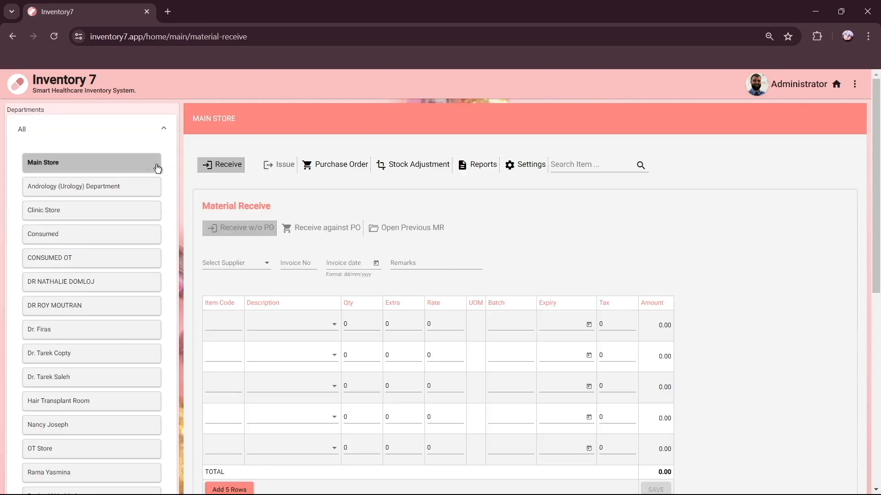
left_click(518, 171)
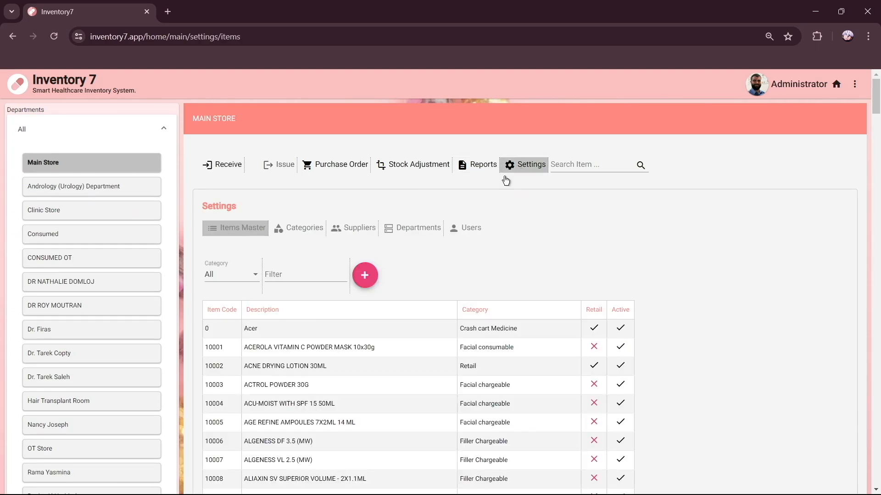
left_click(359, 233)
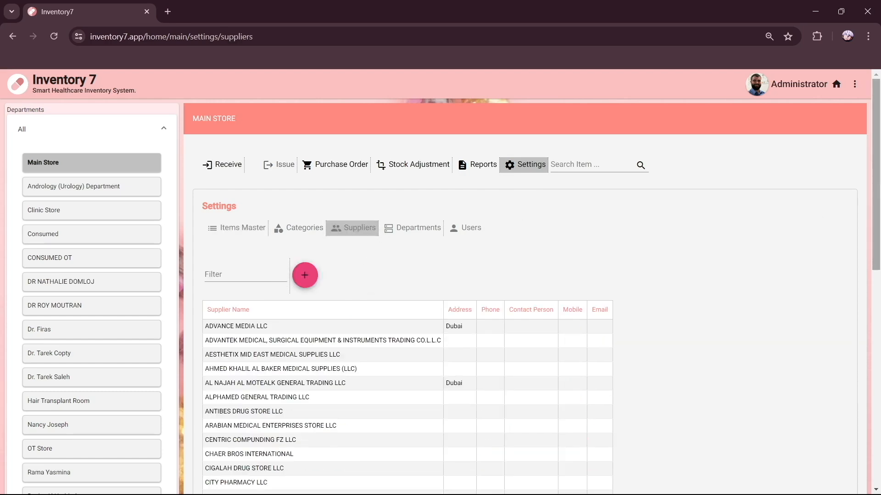
scroll(815, 215, "down", 2)
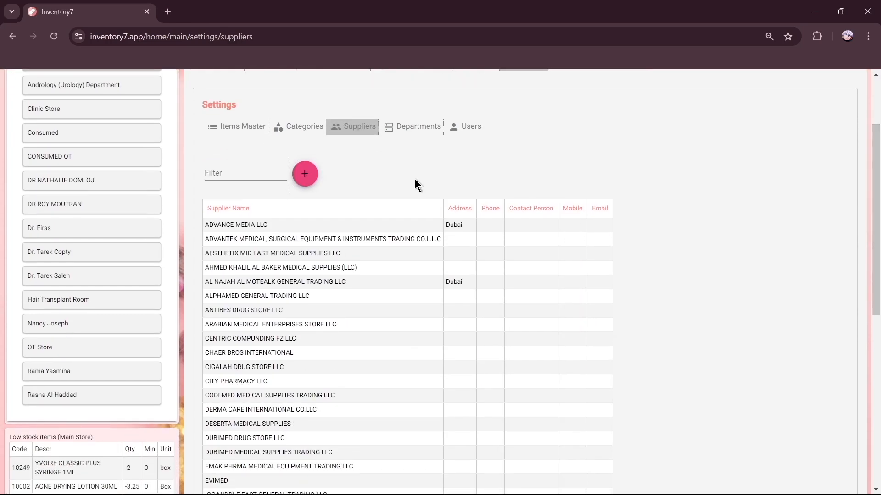
left_click(305, 174)
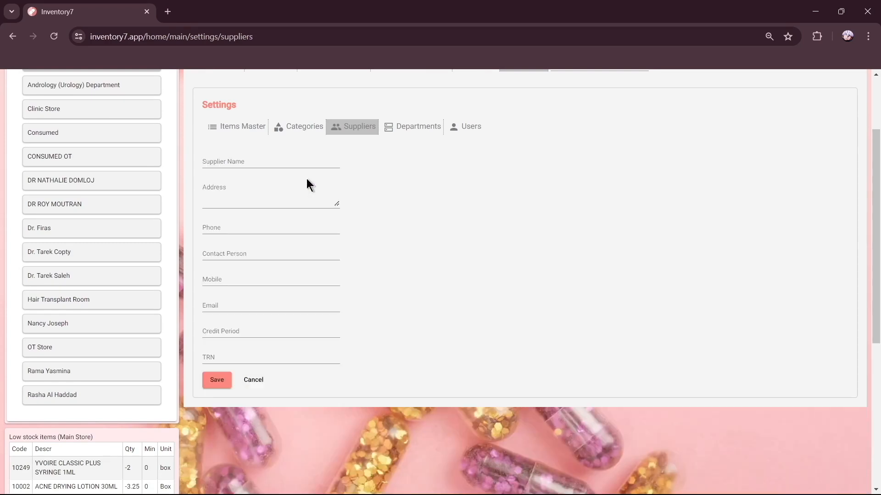
Enter the supplier's name, address, phone number and contact person
left_click(257, 163)
type("Srujal")
left_click(285, 199)
type("USA,Los Angeles")
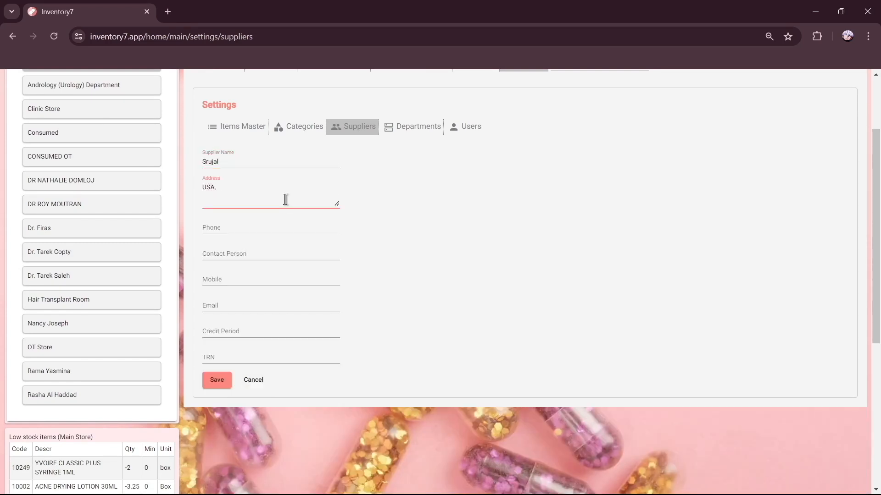
left_click(237, 229)
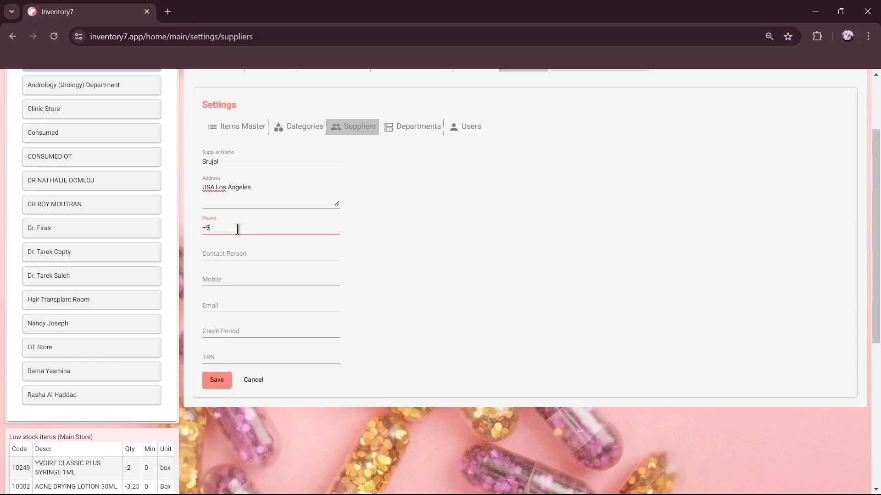
type("+999509876")
left_click(243, 256)
type("Luke")
Add the supplier's mobile number, e-mail and credit period 12, then save
left_click(219, 281)
type("+99123456789")
left_click(237, 306)
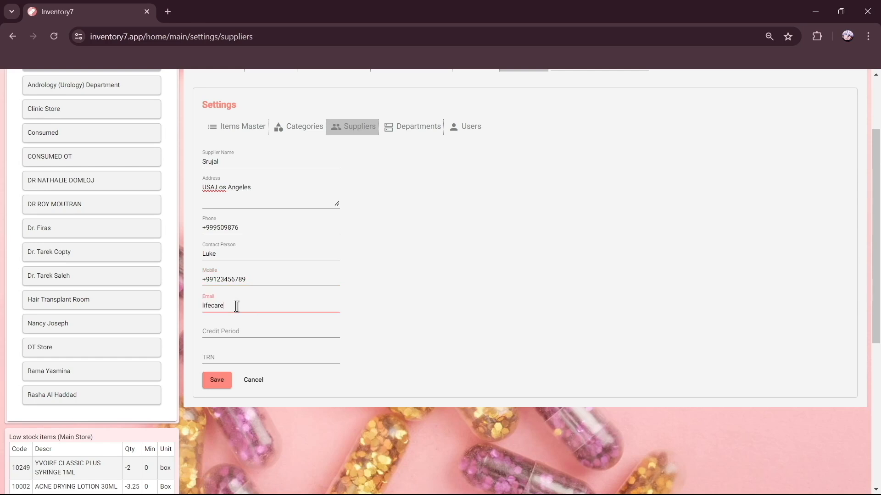
left_click(243, 331)
type("12")
left_click(226, 357)
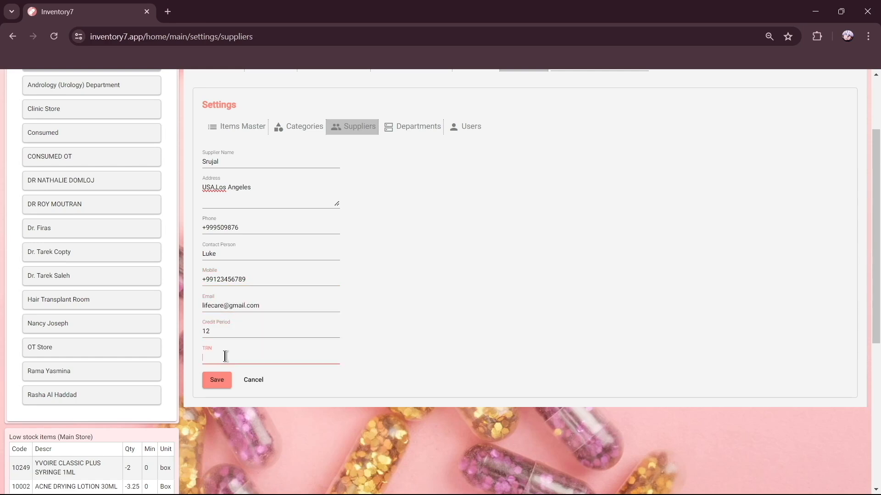
left_click(217, 385)
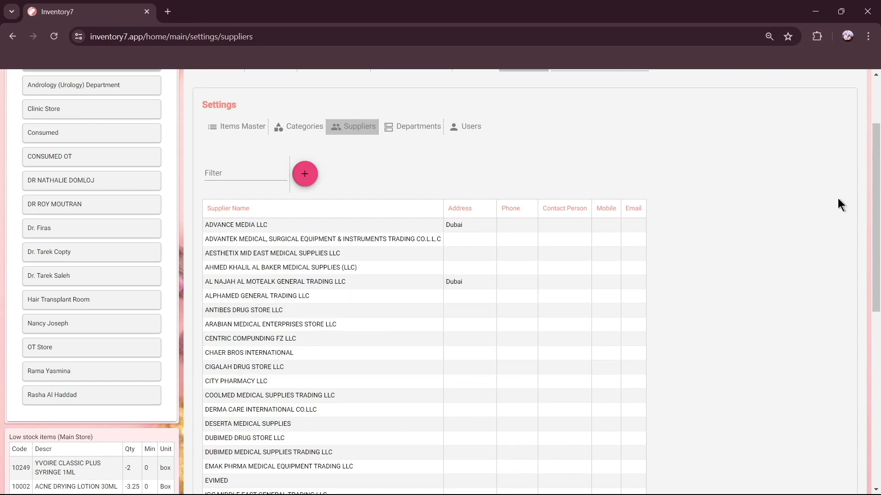
Trim the end of the new supplier's address and save the record
scroll(876, 216, "down", 2)
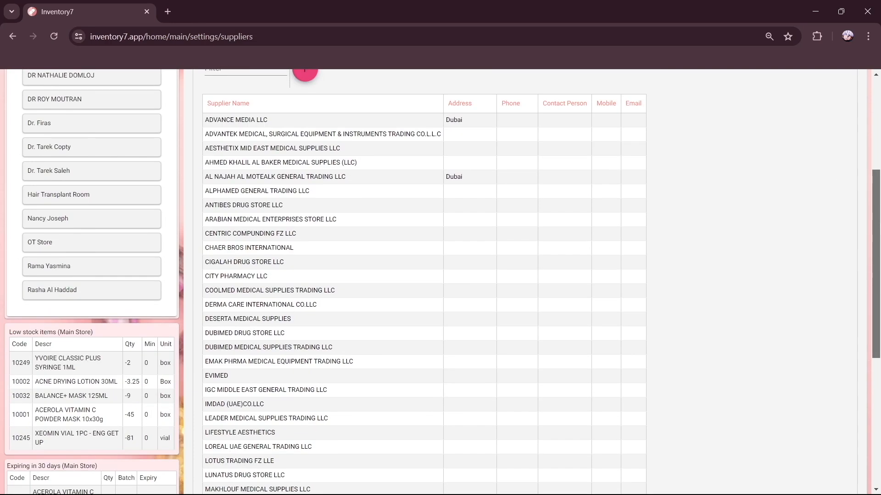
scroll(528, 275, "down", 6)
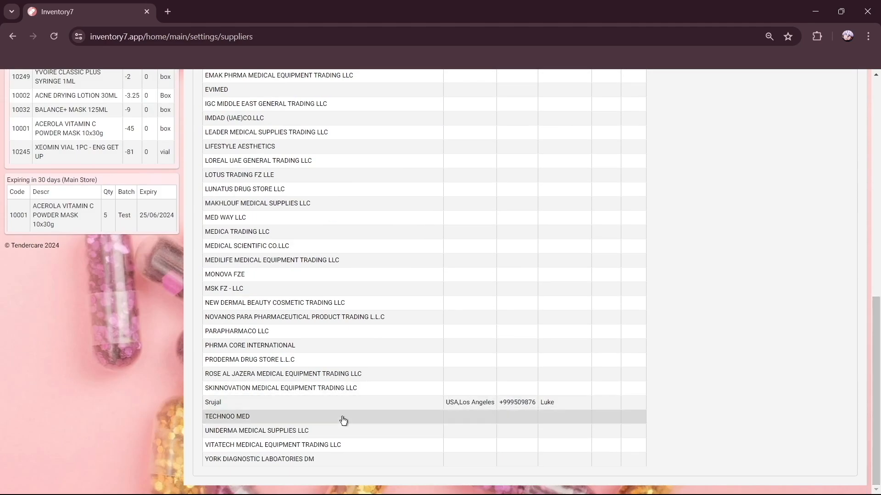
left_click(264, 406)
left_click_drag(877, 334, 816, 183)
left_click(256, 199)
key("BackSpace")
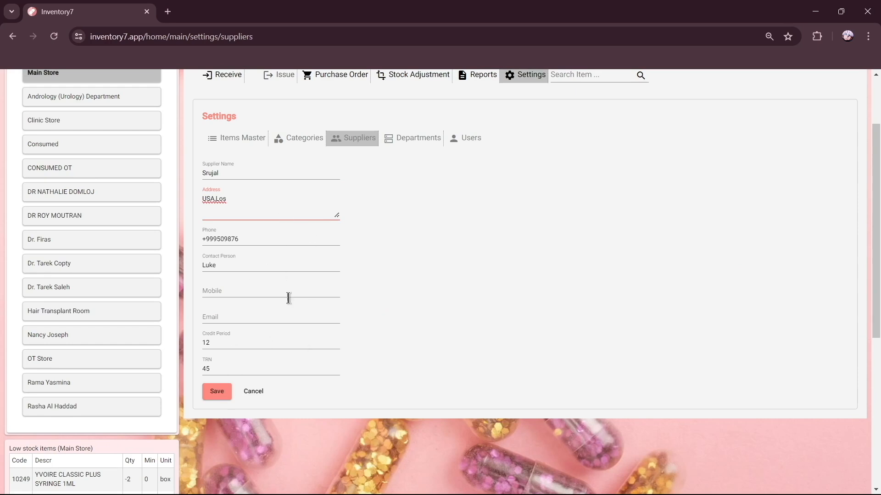
left_click(214, 395)
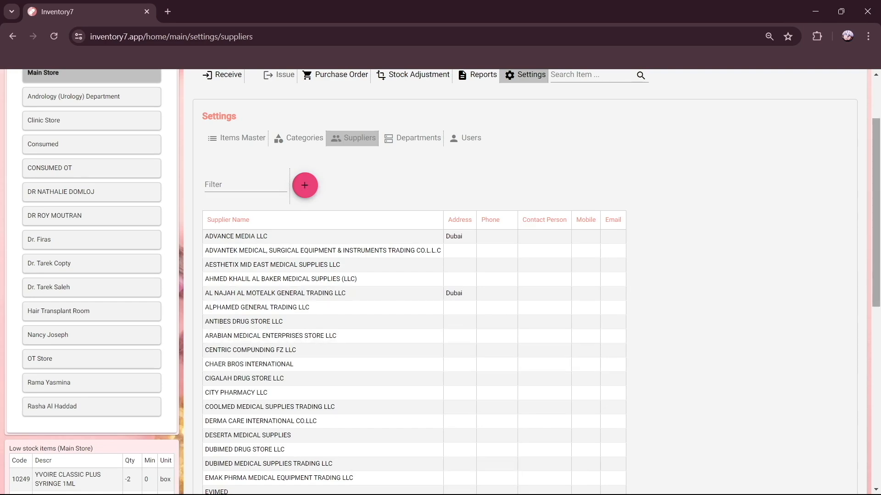
scroll(442, 281, "down", 9)
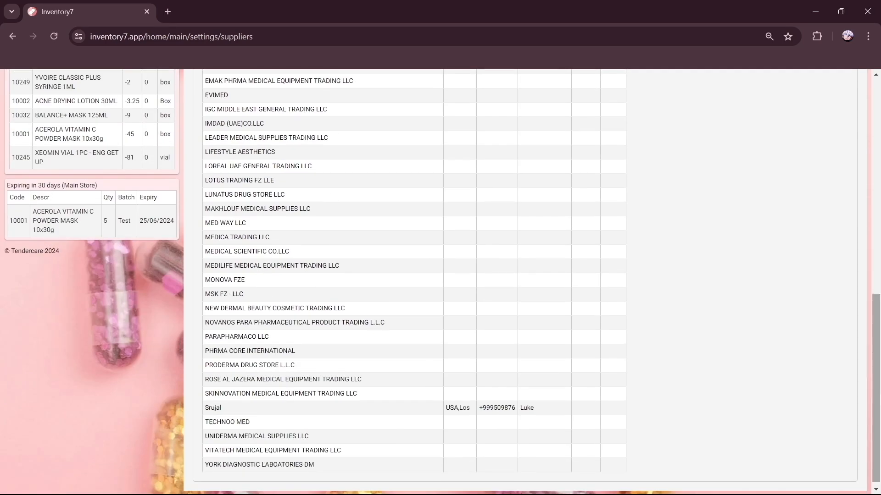
scroll(840, 349, "down", 1)
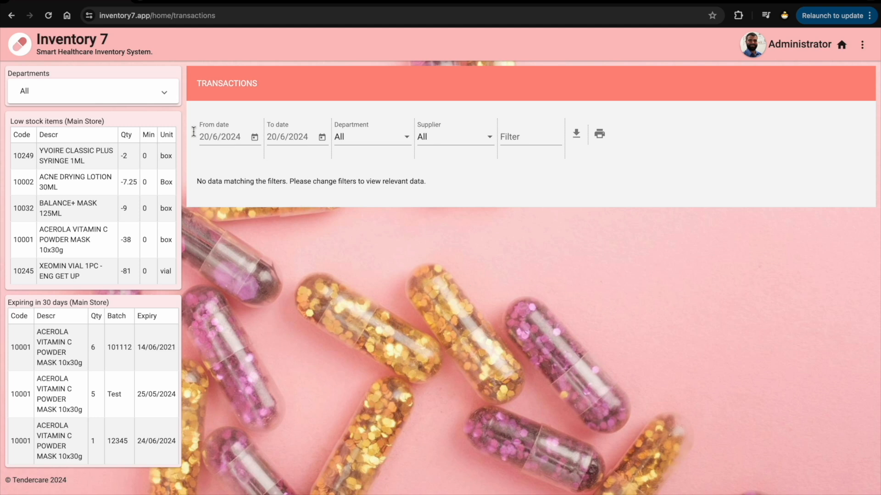
Switch to Main Store and start a new item in Settings
left_click(165, 107)
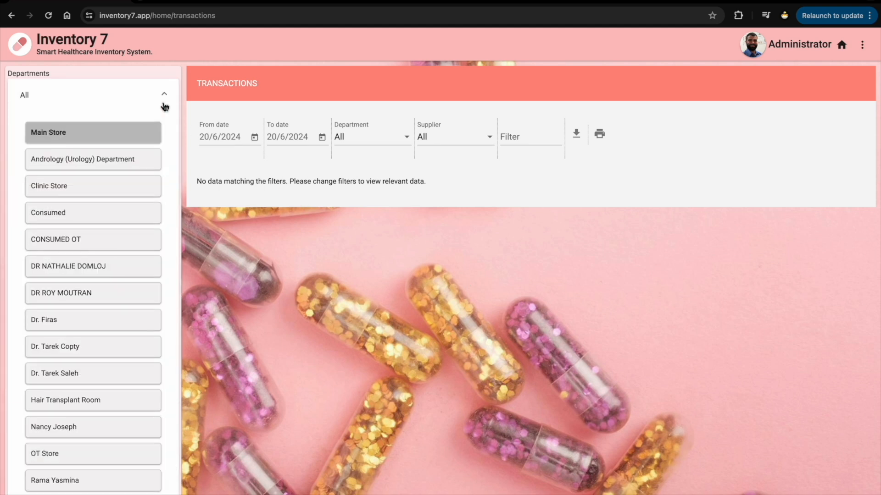
left_click(147, 128)
left_click(569, 144)
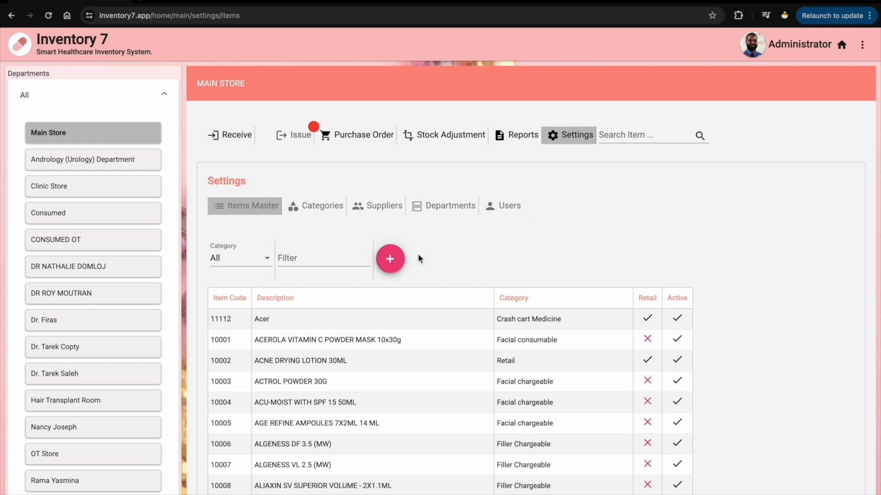
left_click(391, 260)
Describe the item as Pan40 in category Retail, marked retail and active
left_click(348, 250)
type("Pan40")
left_click(454, 256)
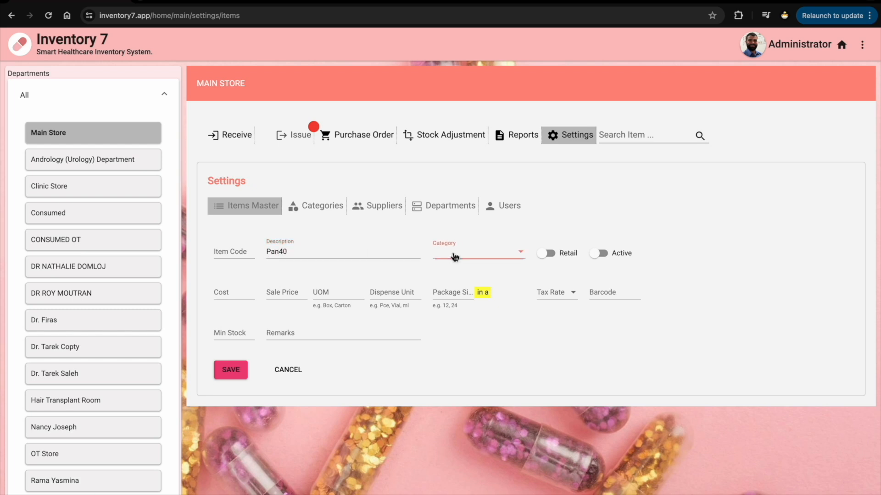
scroll(459, 295, "down", 3)
left_click(457, 322)
left_click(552, 255)
left_click(241, 292)
Give Pan40 cost 10, sale price 15, unit box, dispense unit Pcs, package size 9
type("10")
left_click(274, 292)
type("15")
left_click(318, 291)
type("box")
left_click(382, 288)
type("Pcs")
left_click(448, 292)
type("9")
Set Pan40's tax rate to 0% and save the item
left_click(550, 292)
left_click(542, 312)
left_click(305, 331)
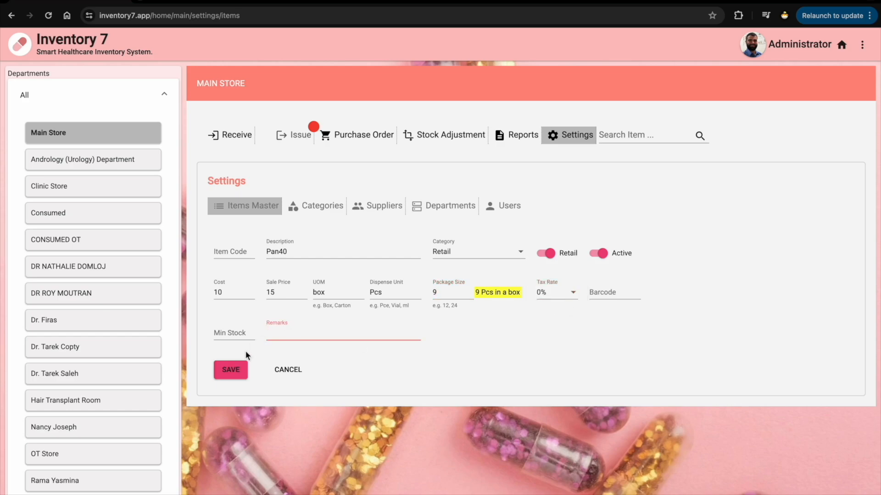
left_click(230, 369)
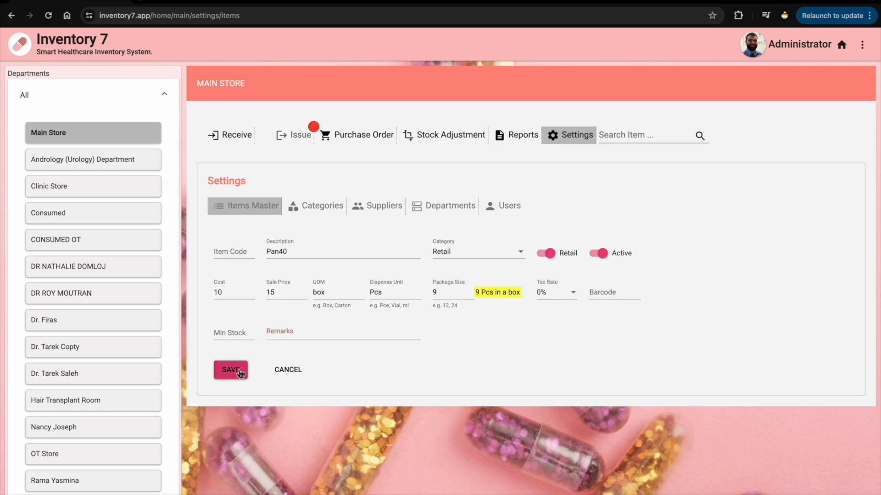
scroll(456, 372, "down", 20)
scroll(459, 373, "down", 10)
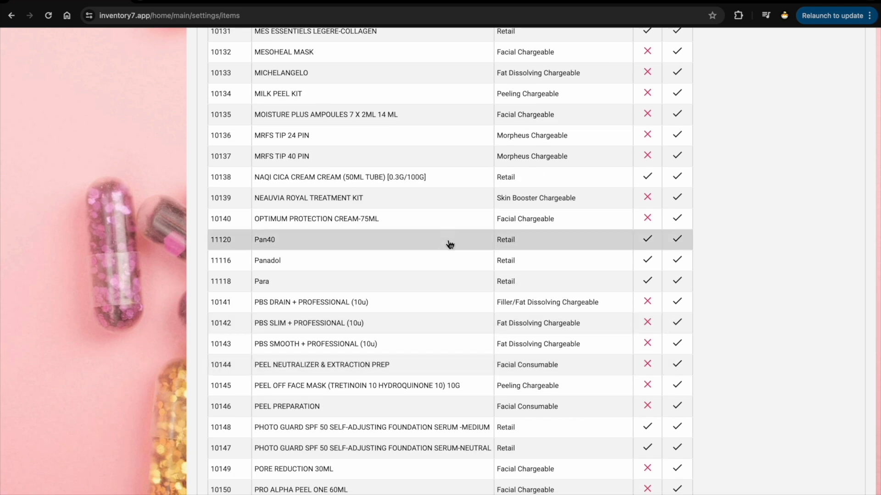
Change Pan40's description to Pan30 and its sale price from 15 to 20, then save
left_click(449, 240)
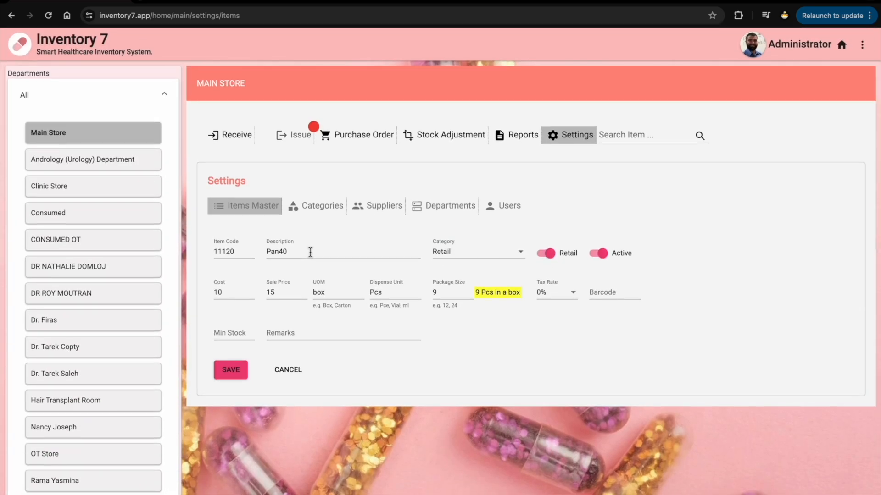
left_click(310, 252)
key("BackSpace")
key("BackSpace")
type("30")
left_click(283, 295)
key("BackSpace")
key("BackSpace")
type("20")
left_click(231, 370)
scroll(350, 443, "down", 20)
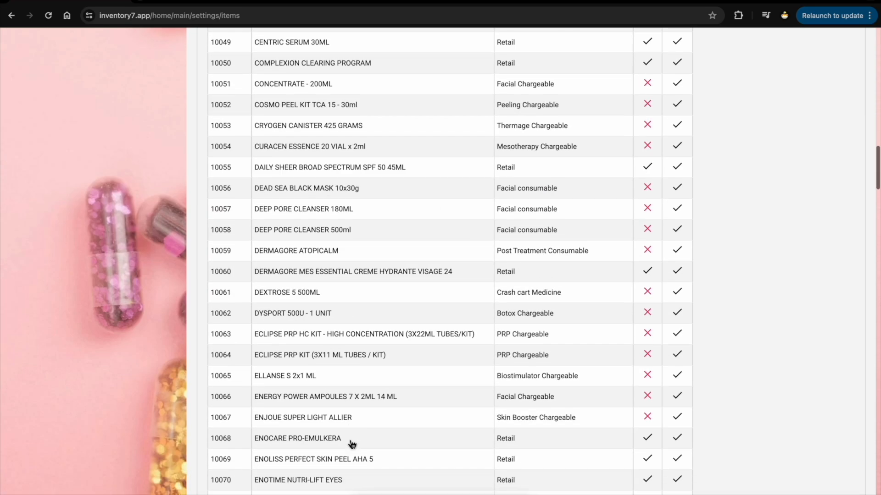
scroll(351, 444, "down", 20)
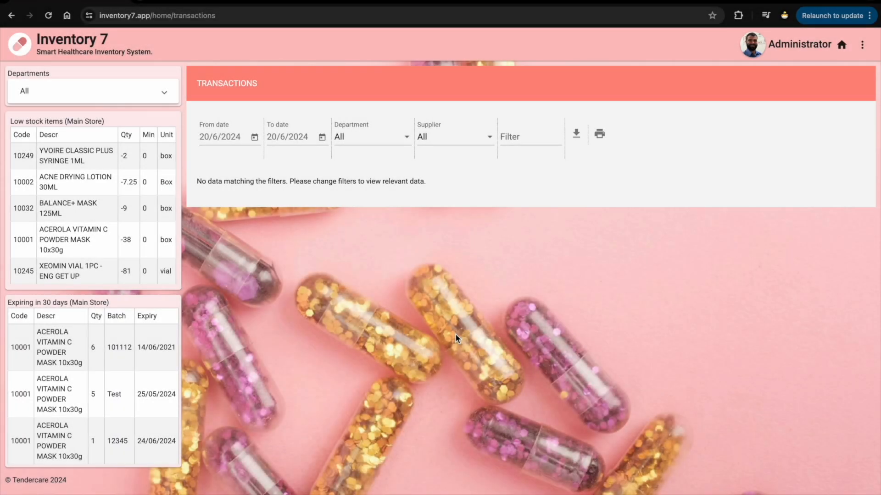
left_click(175, 101)
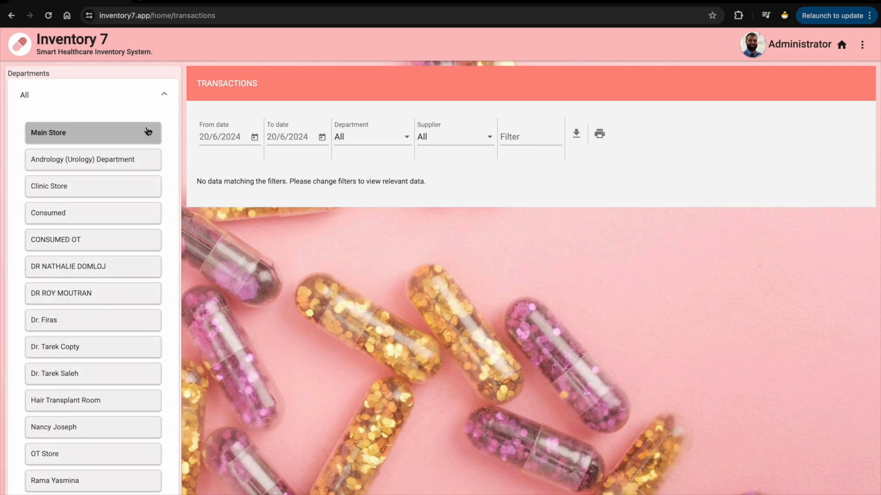
left_click(148, 132)
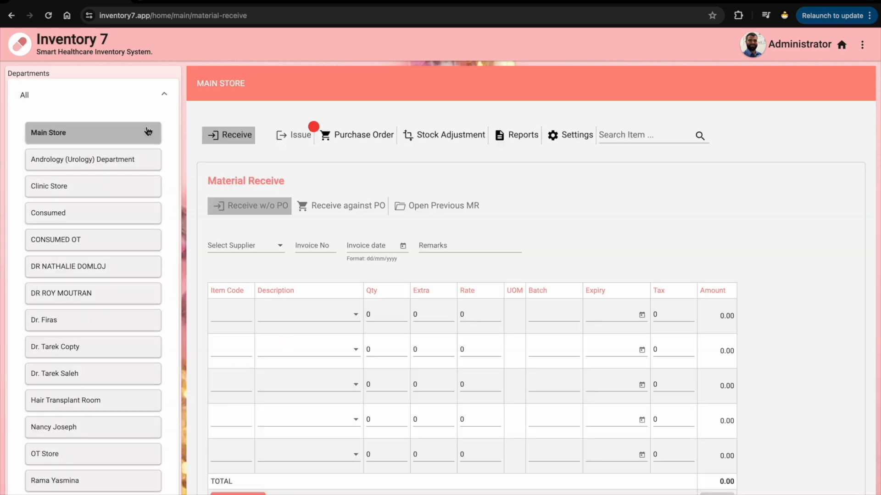
left_click(572, 147)
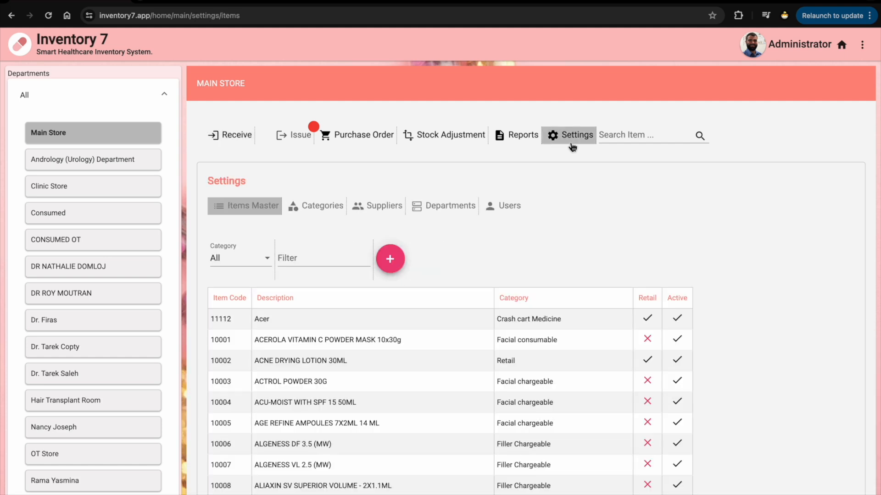
left_click(470, 209)
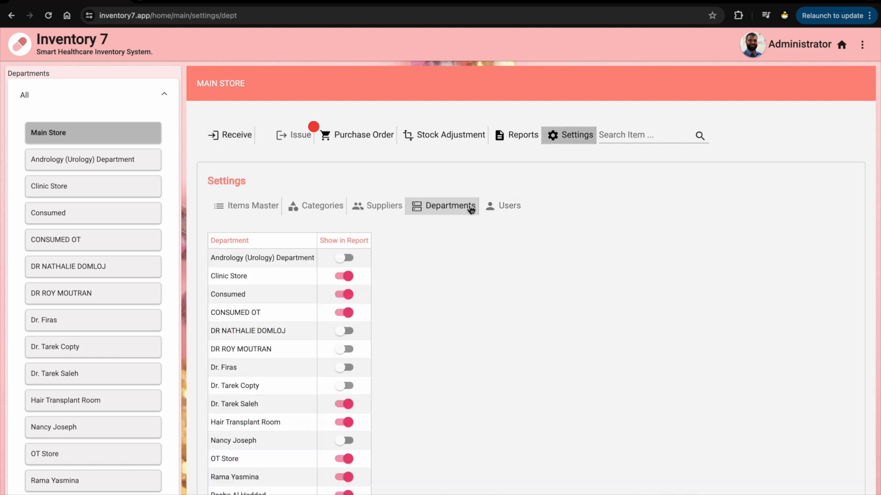
scroll(391, 287, "down", 2)
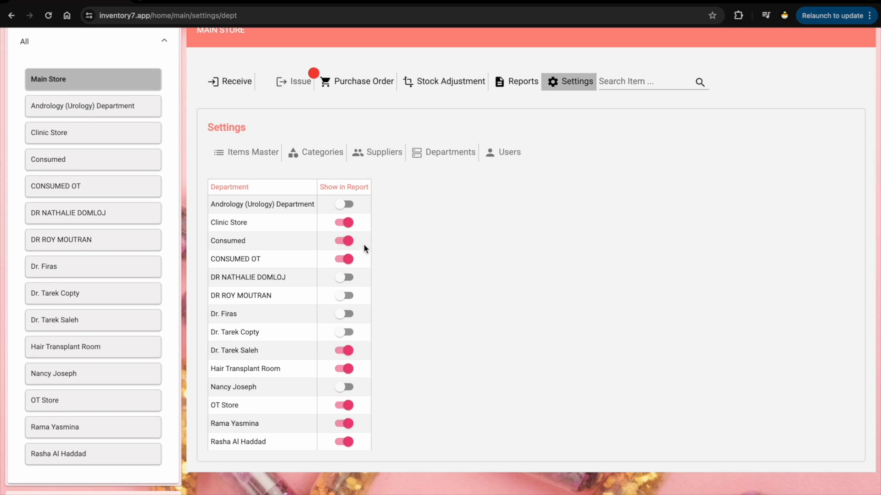
left_click(349, 208)
left_click(349, 208)
left_click(348, 261)
left_click(349, 260)
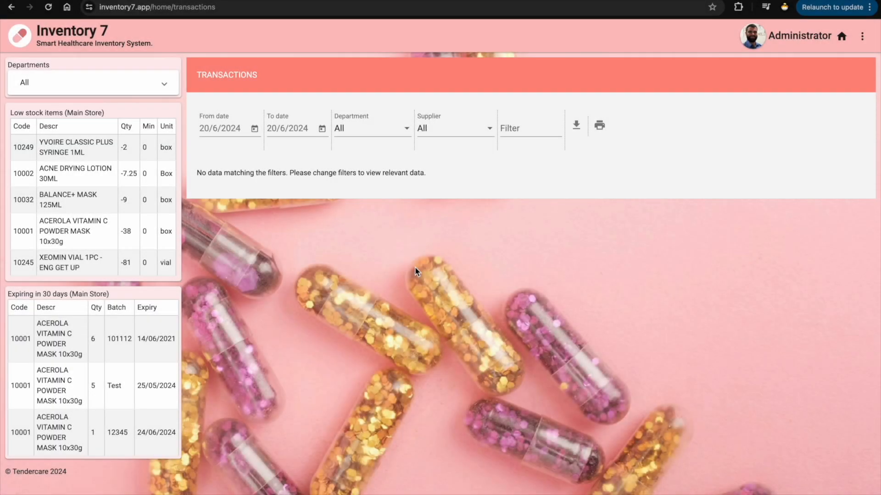
Start a new Main Store purchase order with supplier ADVANCE MEDIA LLC
left_click(150, 93)
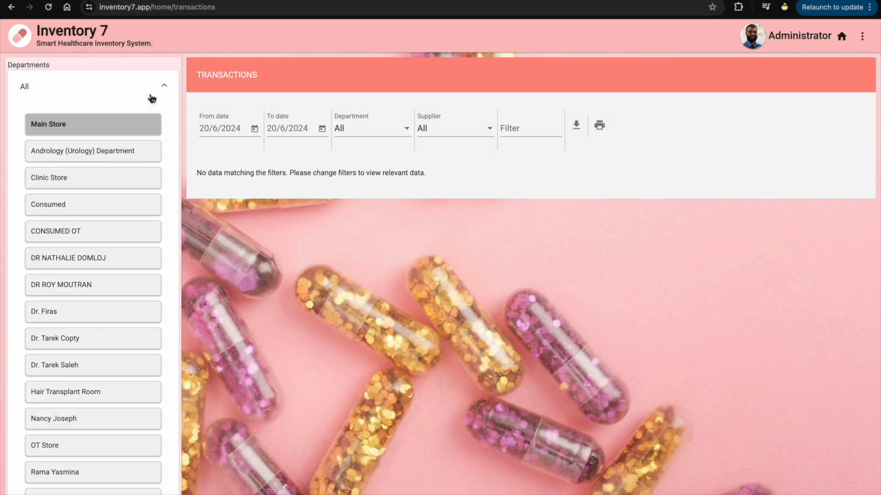
left_click(143, 124)
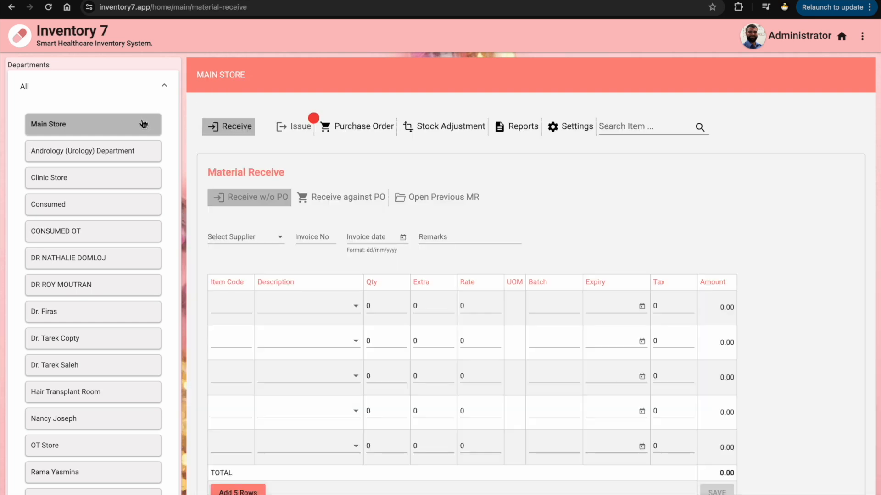
left_click(361, 135)
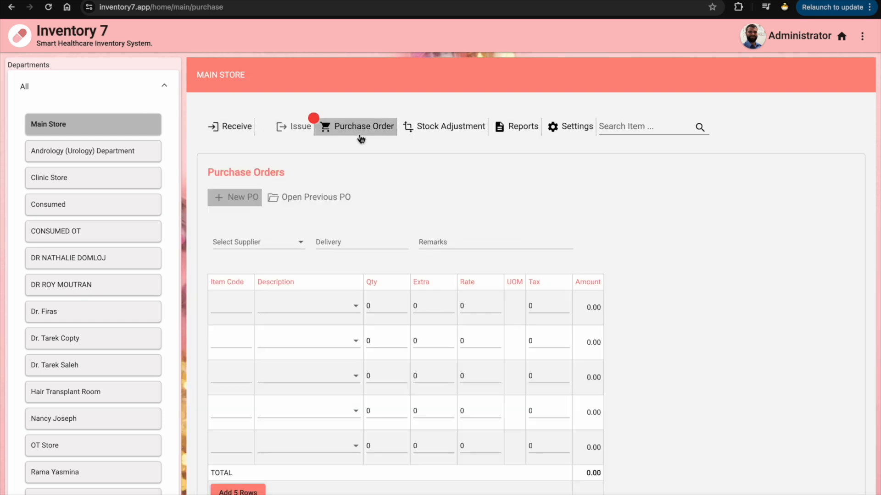
left_click(261, 208)
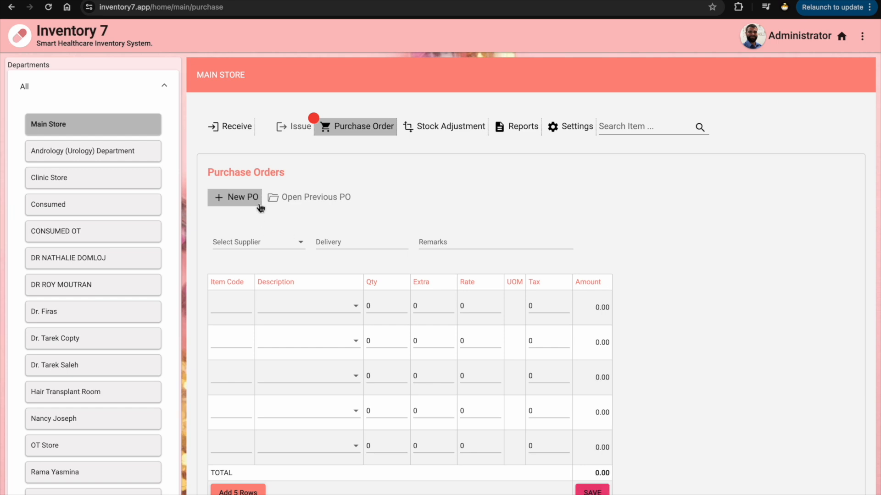
left_click(275, 244)
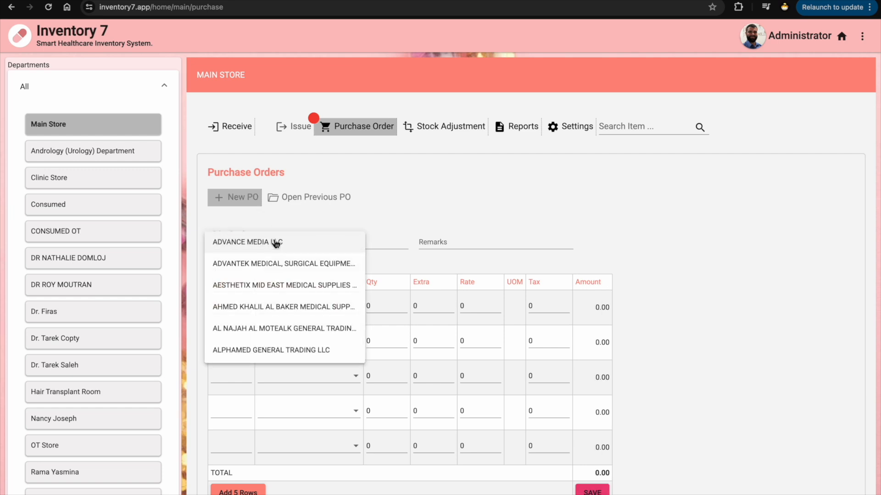
left_click(275, 244)
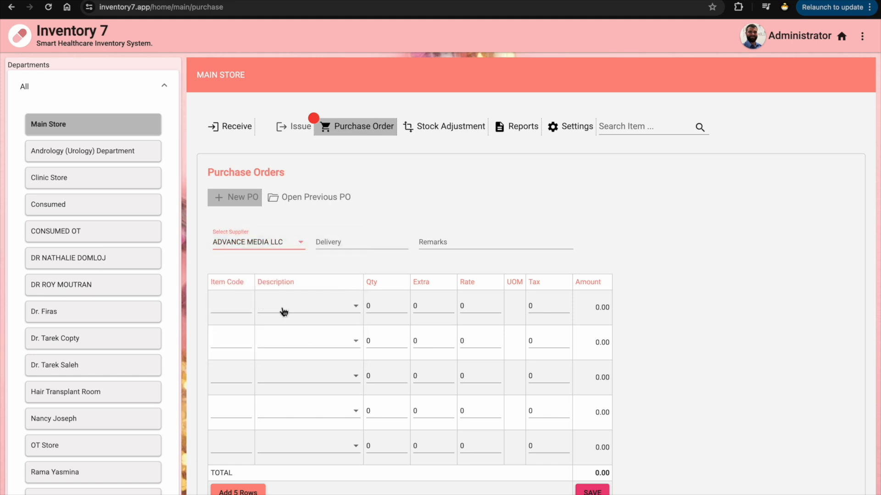
Add Acerola Vitamin C on line 1 with quantity 10 and 1 extra
left_click(282, 309)
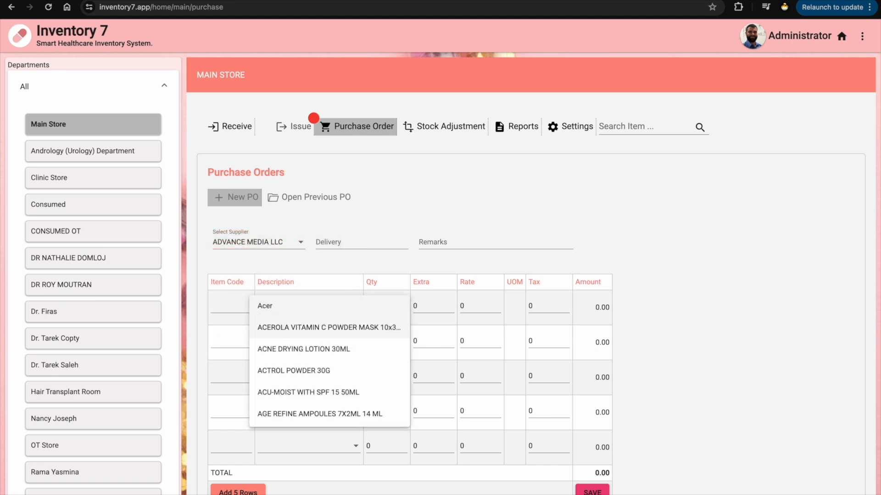
left_click(284, 330)
left_click(397, 308)
key("BackSpace")
type("10")
left_click(439, 308)
key("BackSpace")
type("1")
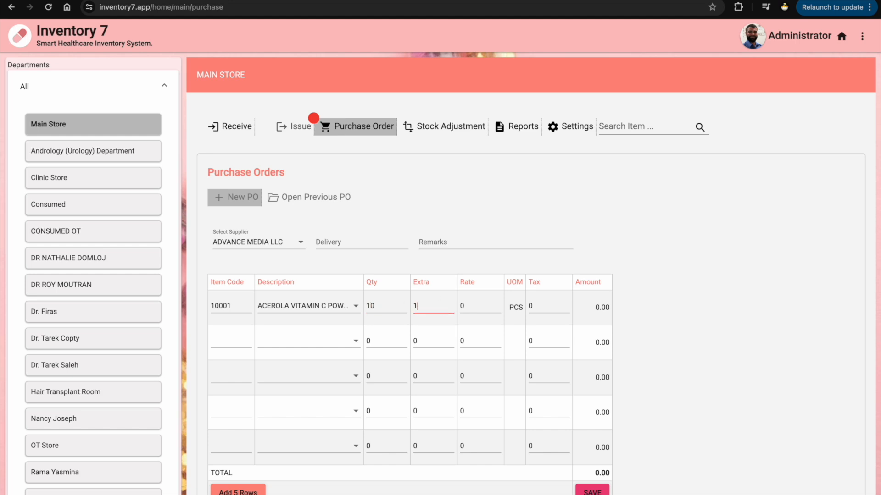
Set the line rate to 10 for a 100.00 total and save the order
left_click(465, 307)
key("BackSpace")
type("10")
left_click(661, 435)
left_click(601, 491)
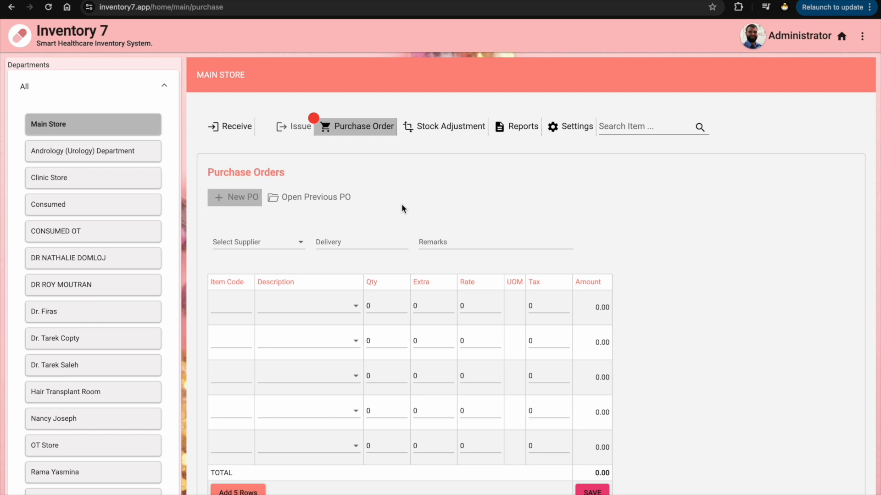
Show ADVANCE MEDIA LLC's previous purchase orders and scroll through the PO list
left_click(304, 201)
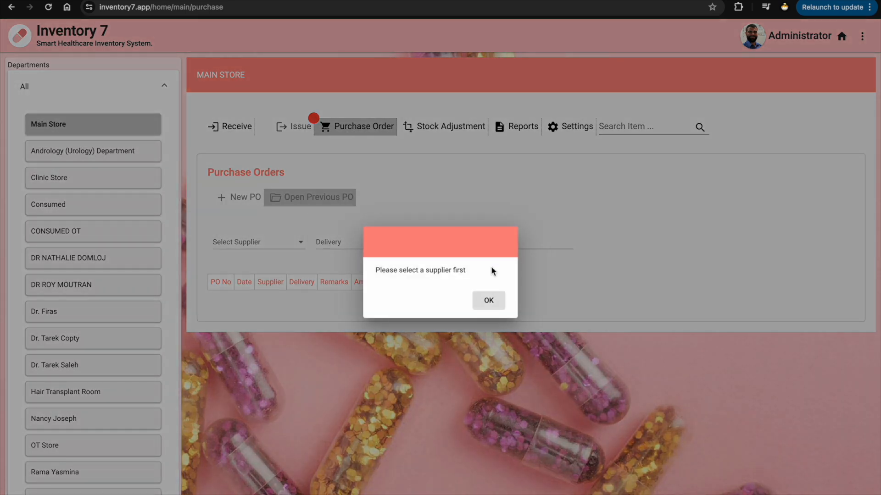
left_click(503, 302)
left_click(261, 242)
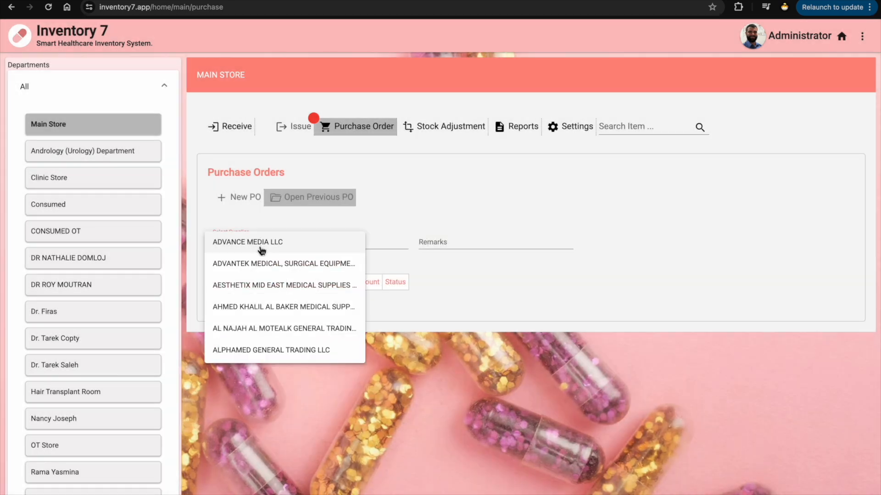
left_click(262, 250)
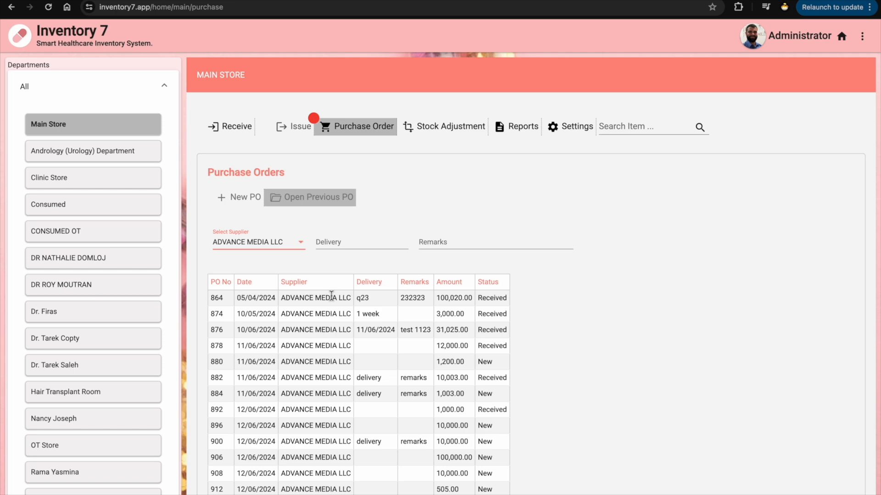
scroll(331, 295, "down", 6)
scroll(331, 296, "up", 3)
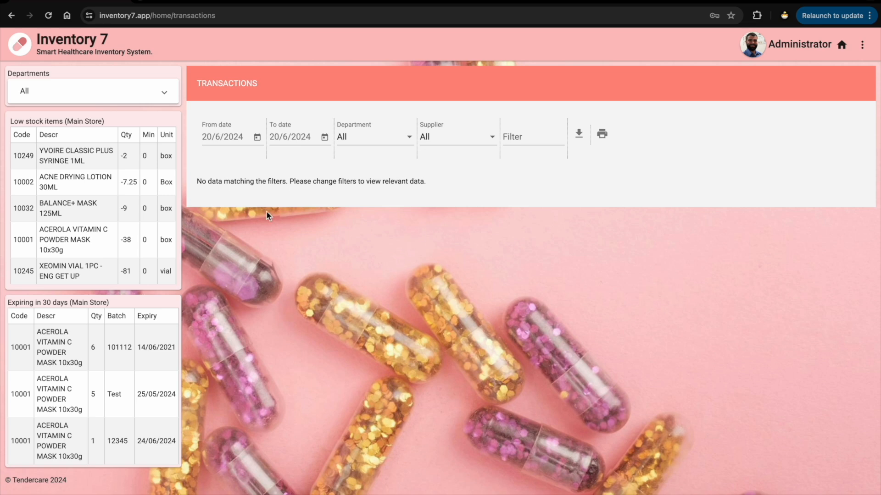
In Main Store, start a receipt without PO from ADVANCE MEDIA LLC for Acerola Vitamin C
left_click(160, 100)
left_click(152, 132)
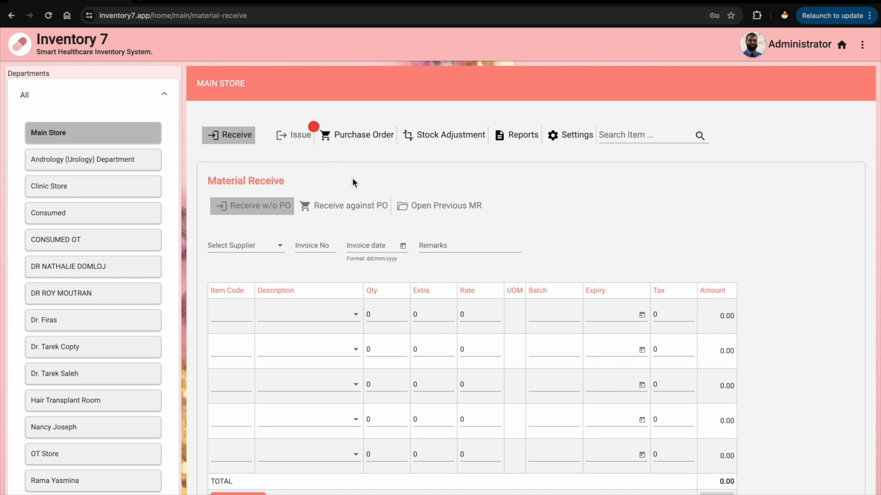
left_click(282, 209)
left_click(260, 245)
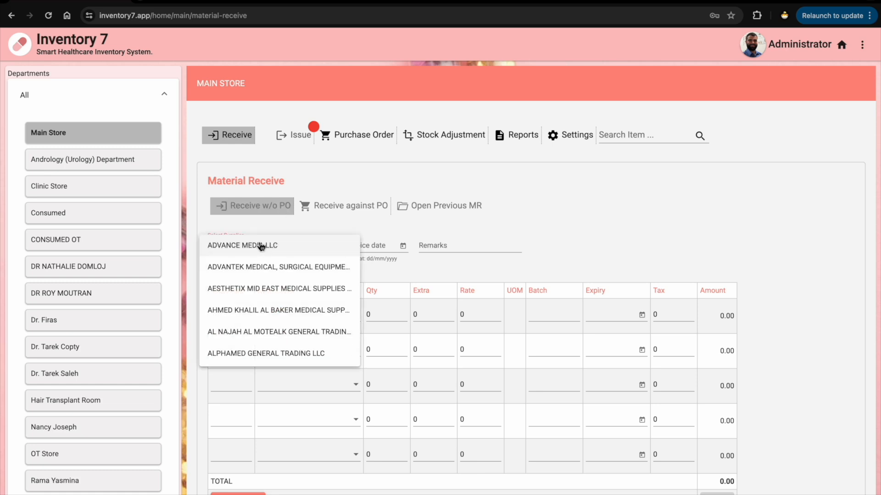
left_click(263, 250)
left_click(275, 314)
left_click(279, 335)
Enter Qty 10, Extra 1, Rate 10, Batch 10110, expiry 10/6/2025 and save the receipt
left_click(381, 315)
type("10001")
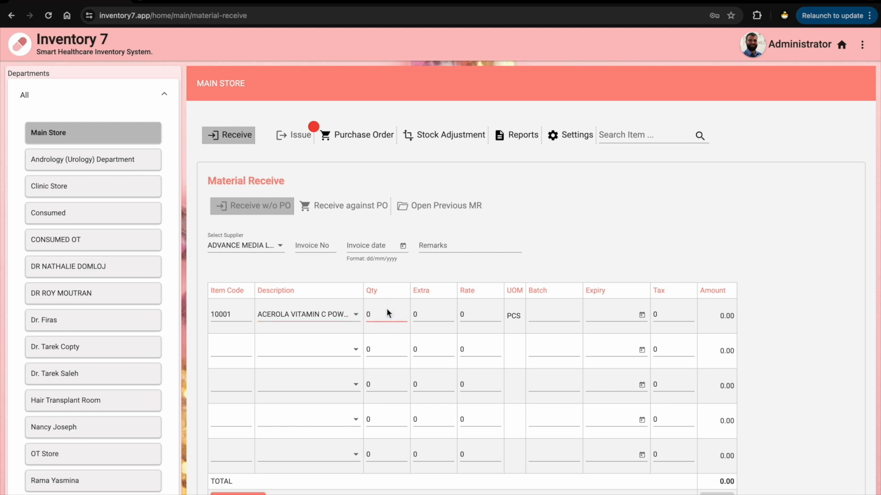
left_click(421, 316)
type("1")
left_click(468, 316)
type("10")
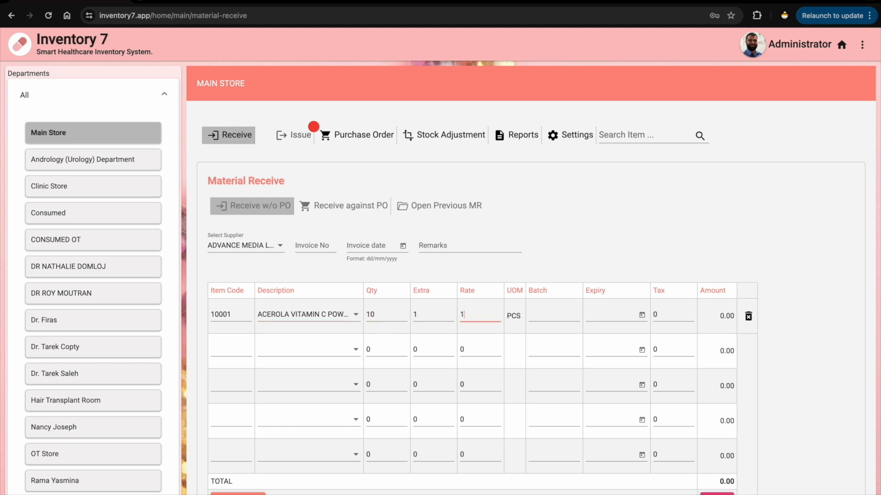
left_click(551, 317)
type("10110")
left_click(627, 317)
left_click(633, 336)
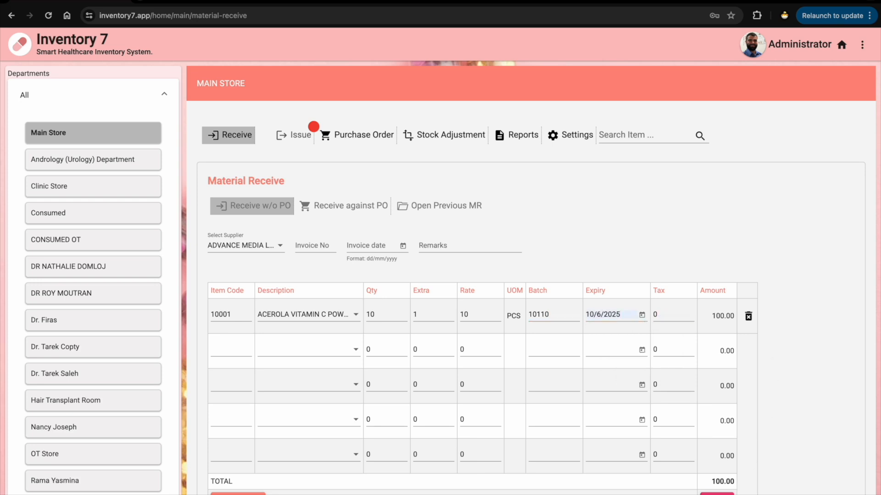
left_click(717, 494)
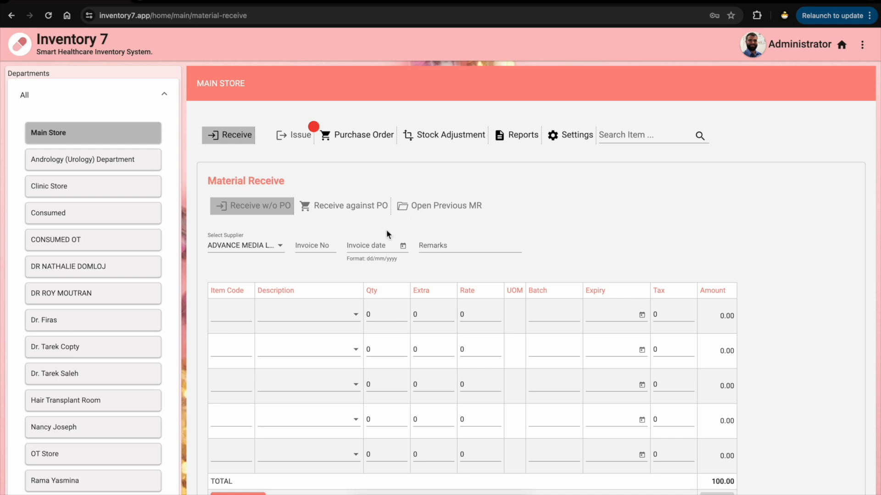
left_click(369, 212)
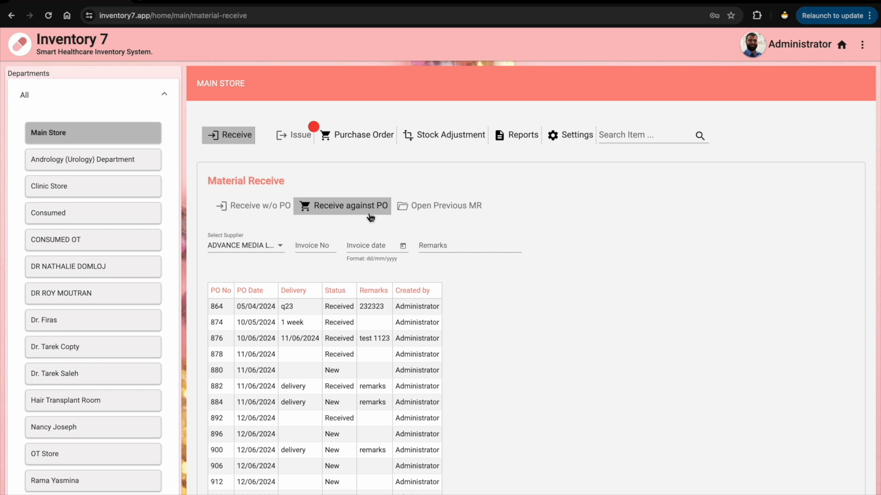
Select PO 950 and save its receipt of 10+1 Acerola Vitamin C masks at rate 10
scroll(351, 255, "down", 4)
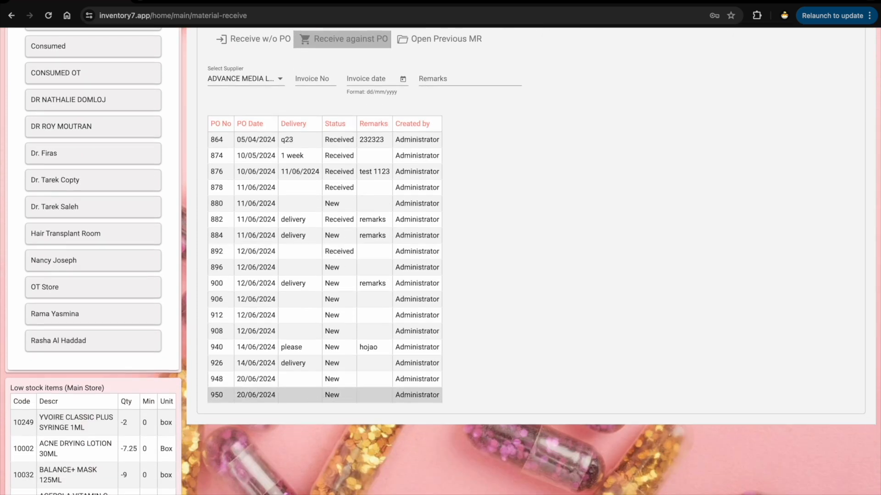
left_click(310, 395)
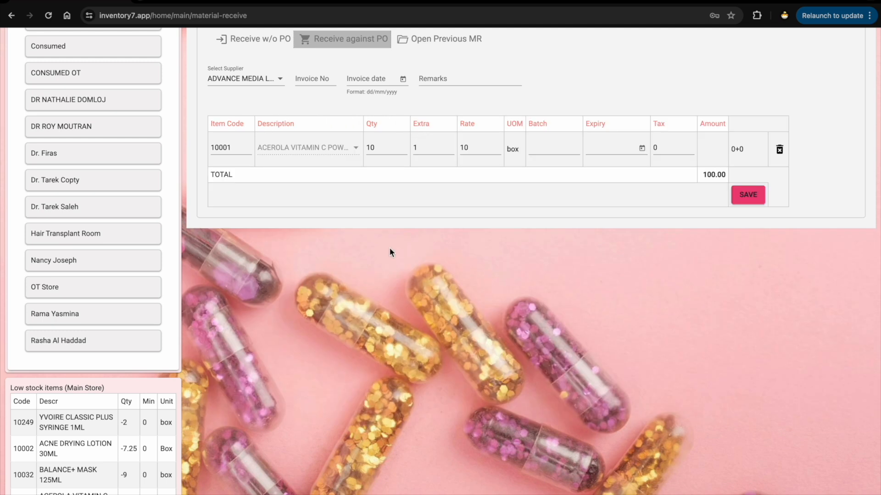
scroll(389, 247, "up", 3)
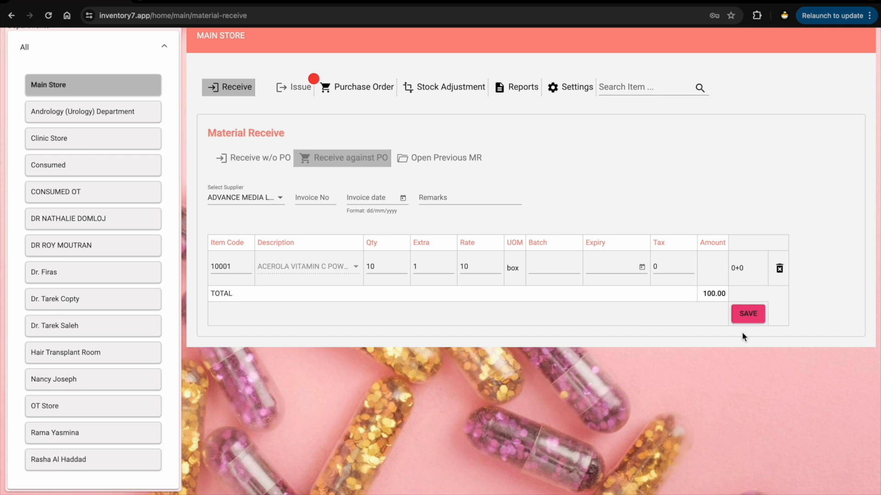
left_click(750, 317)
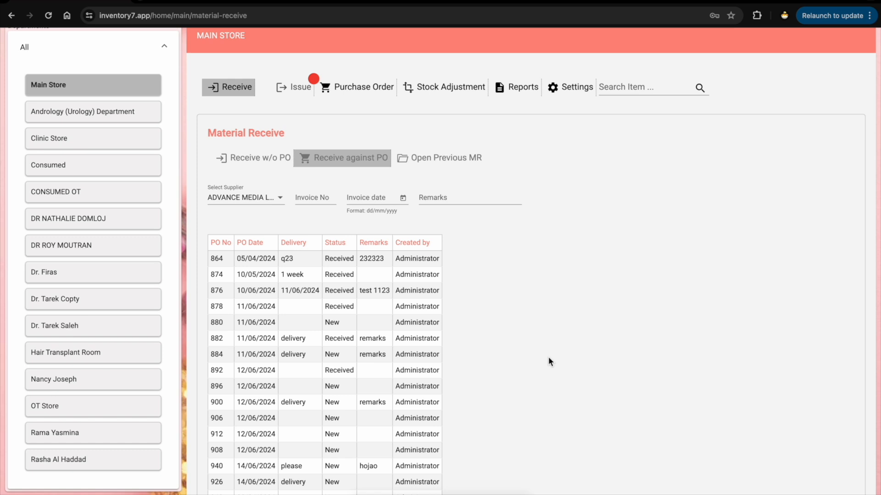
List the previous material receipts and scroll through the MR table
left_click(408, 168)
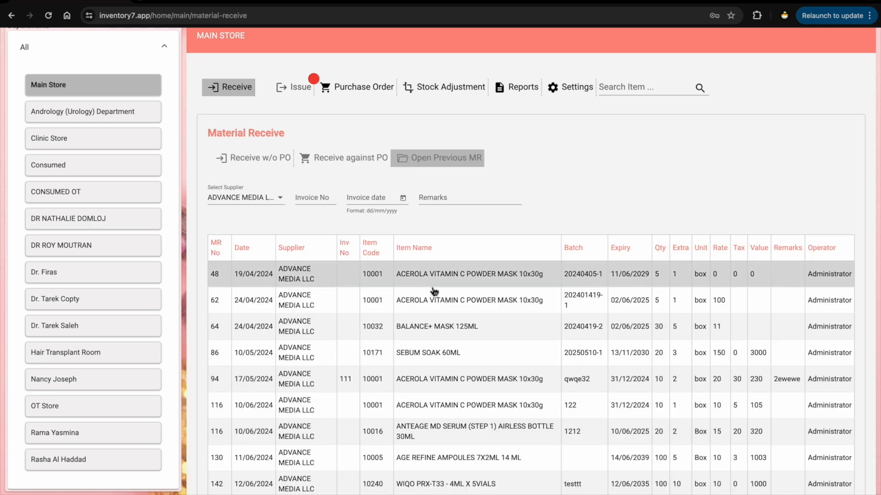
scroll(434, 291, "down", 10)
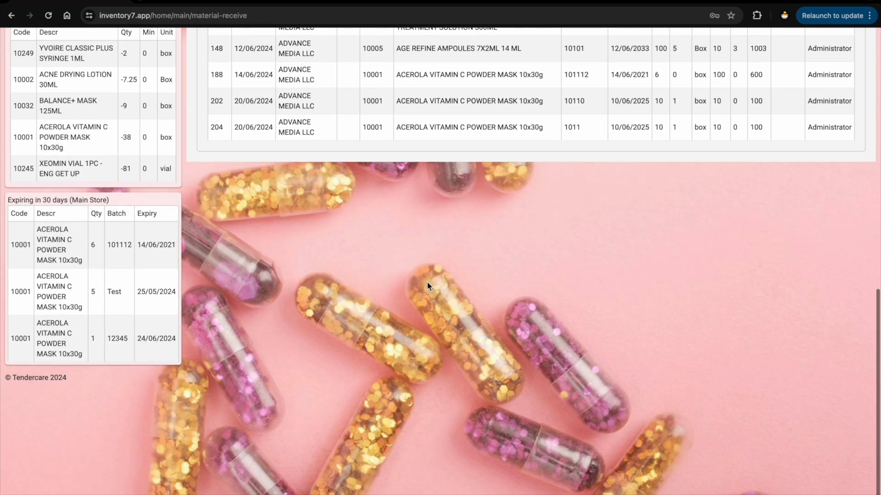
scroll(405, 191, "up", 6)
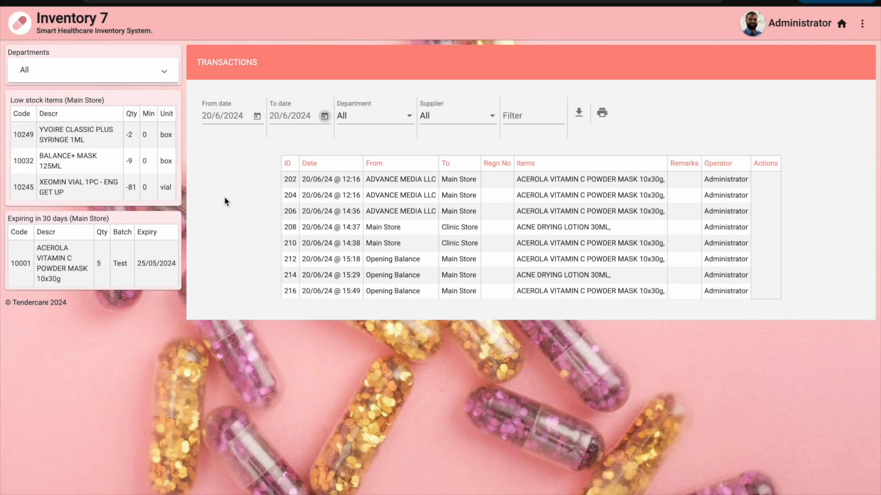
Start a Main Store stock issue with Clinic Store as the receiving department
left_click(125, 71)
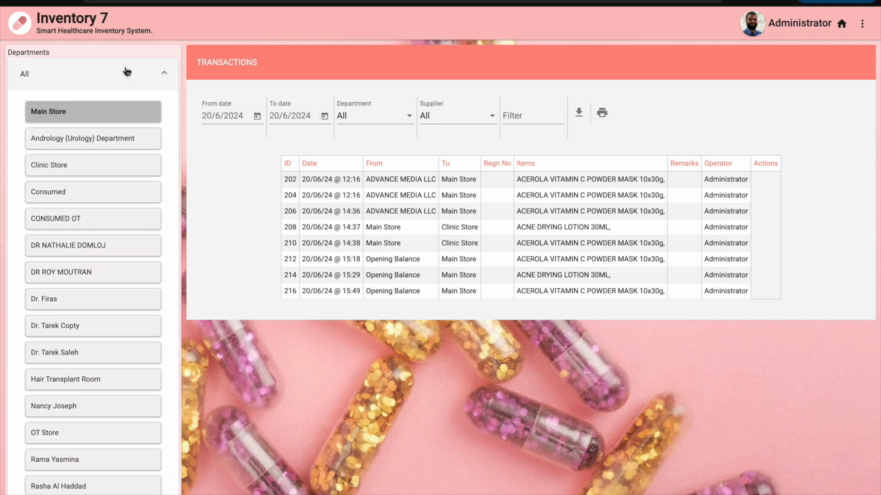
left_click(125, 117)
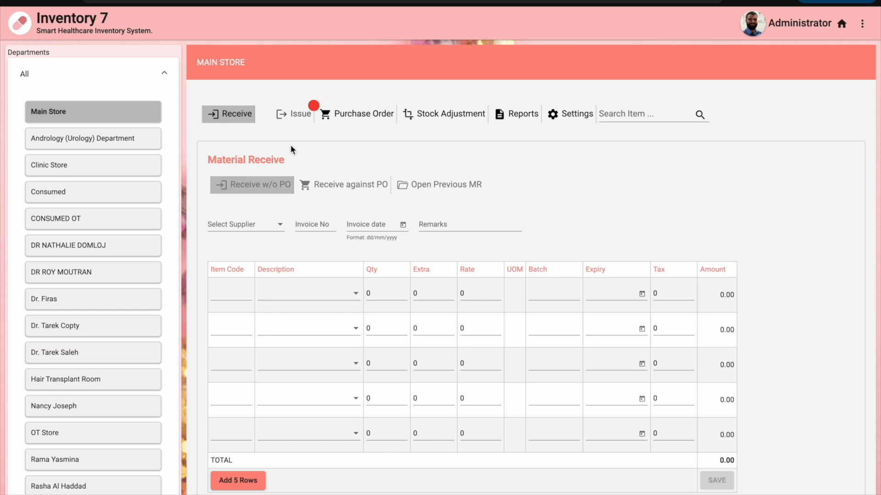
left_click(298, 122)
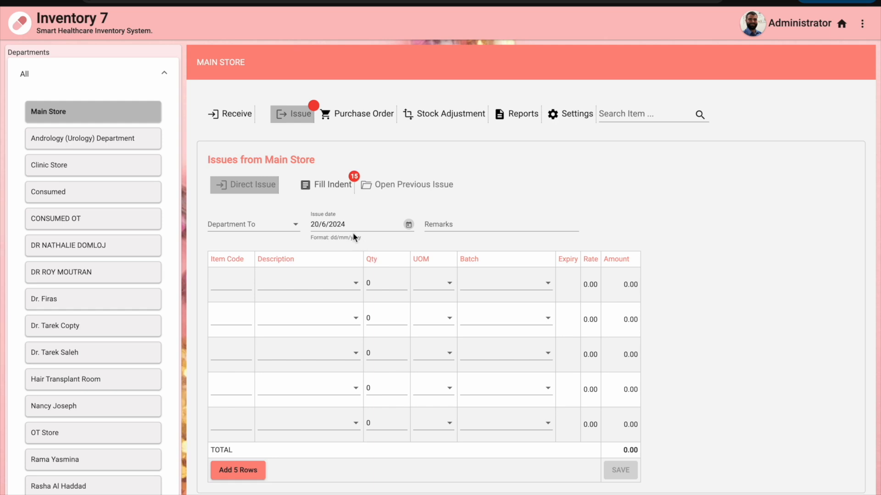
left_click(279, 227)
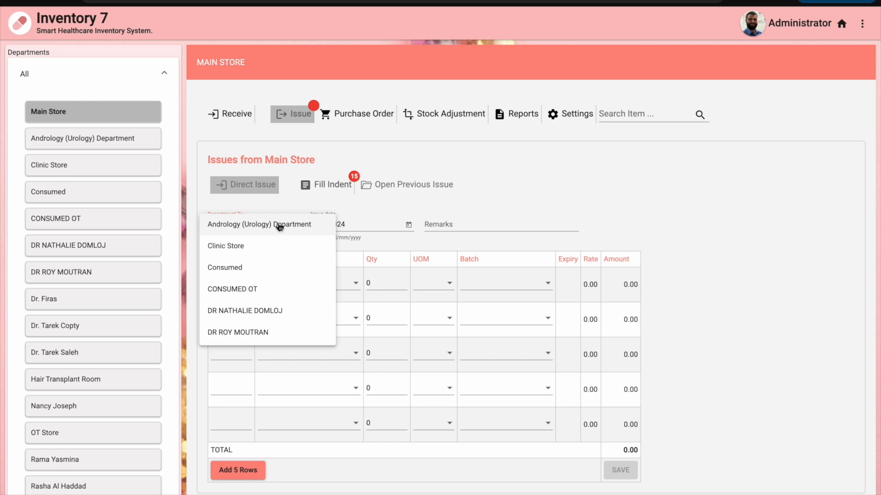
left_click(273, 244)
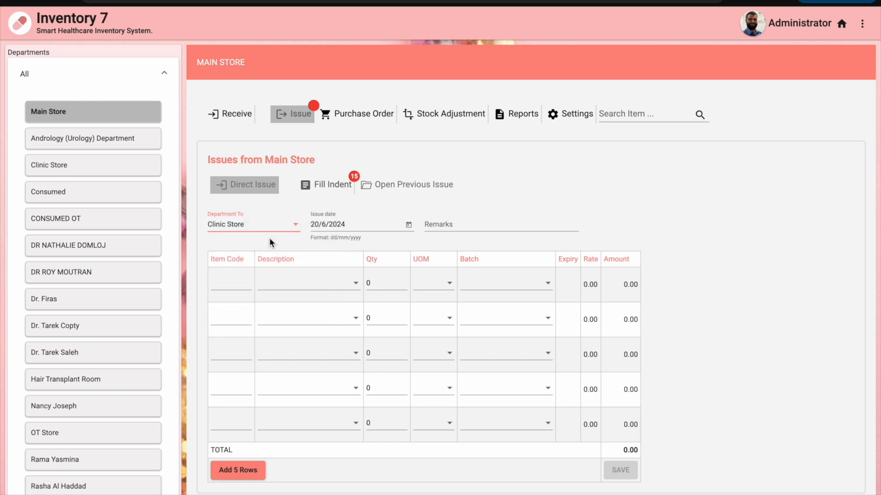
Issue 30 boxes of ACNE DRYING LOTION 30ML from batch 110110 and save
left_click(329, 281)
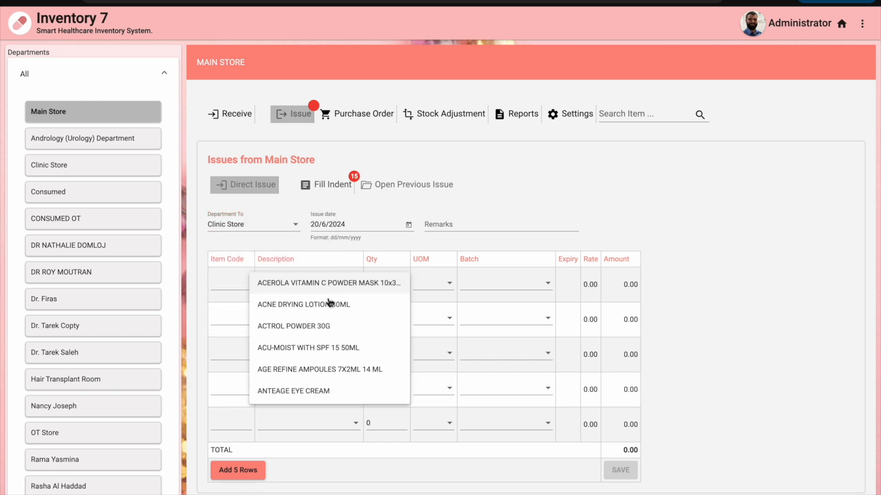
left_click(328, 307)
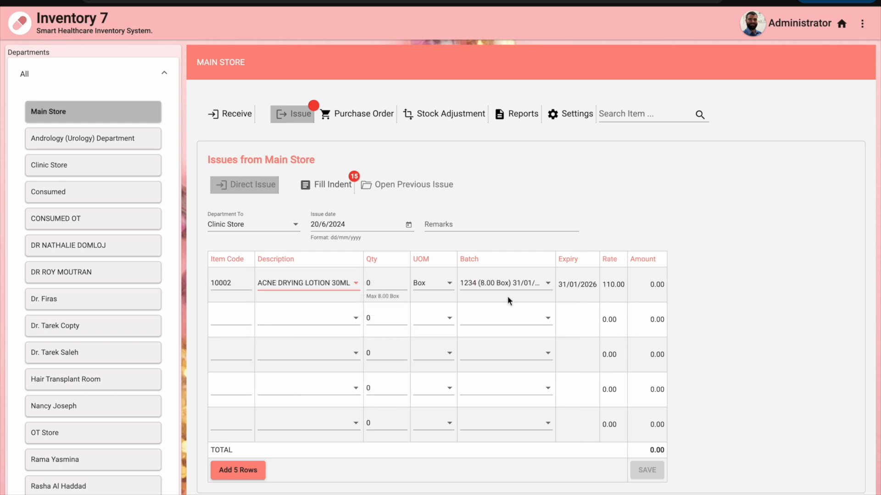
left_click(520, 288)
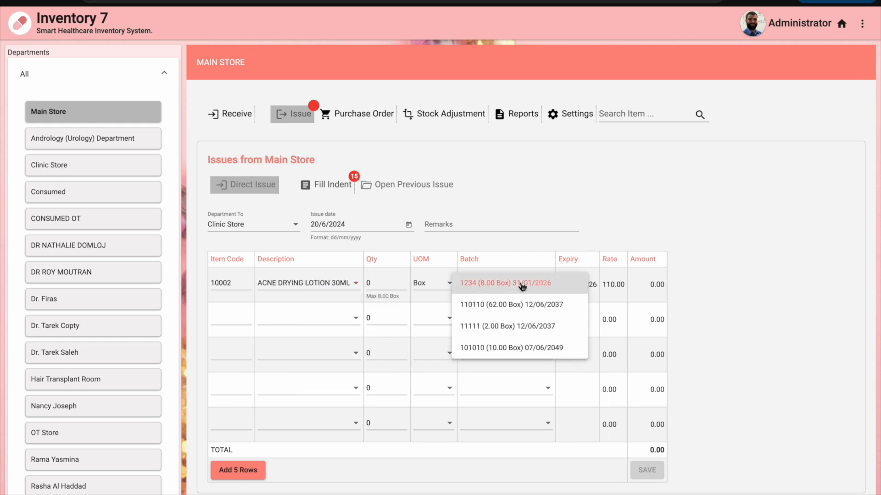
left_click(517, 312)
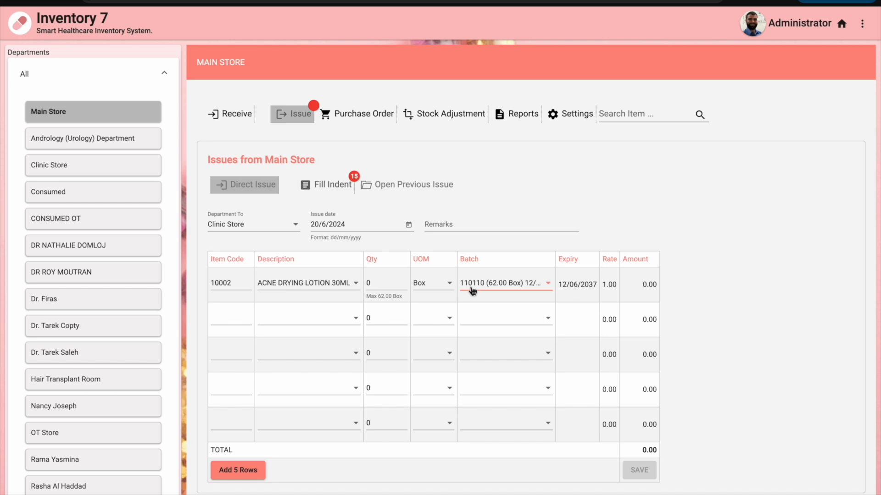
left_click(449, 283)
left_click(451, 260)
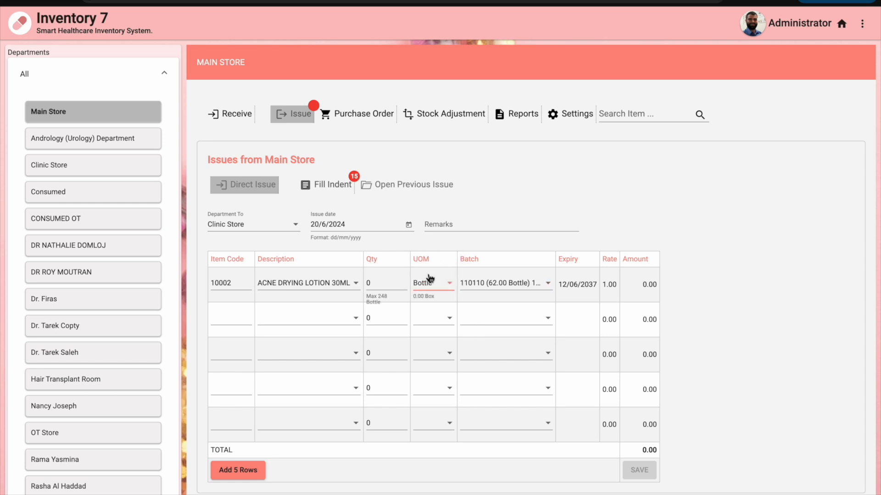
left_click(435, 282)
left_click(431, 298)
left_click(392, 283)
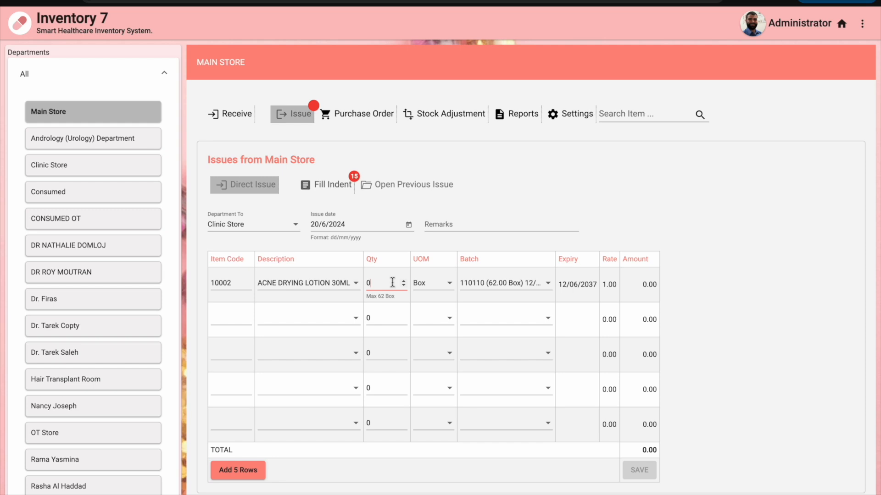
key("BackSpace")
type("30")
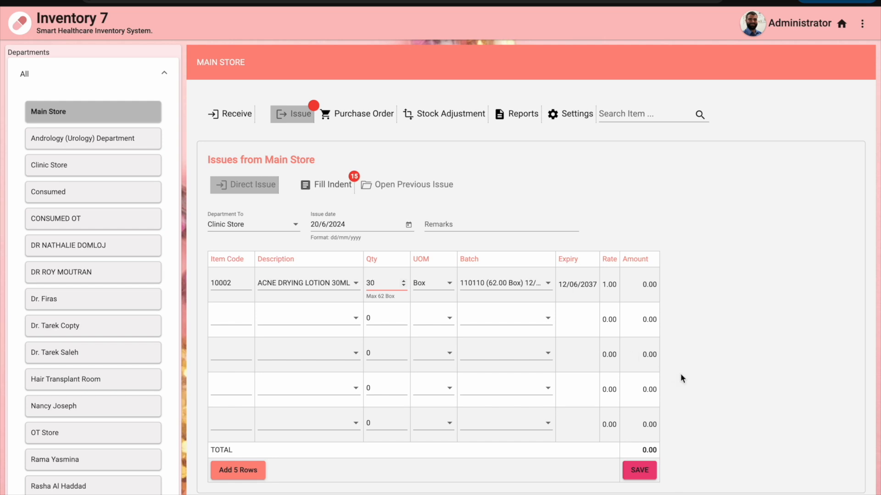
left_click(634, 468)
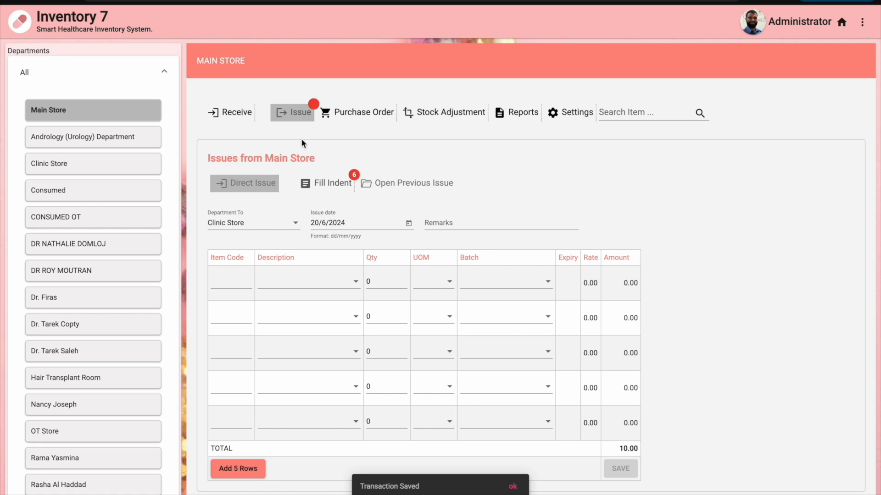
Load Clinic Store's pending indents and issue 5, 3.5 and 4 on the first three rows
left_click(316, 186)
left_click(282, 226)
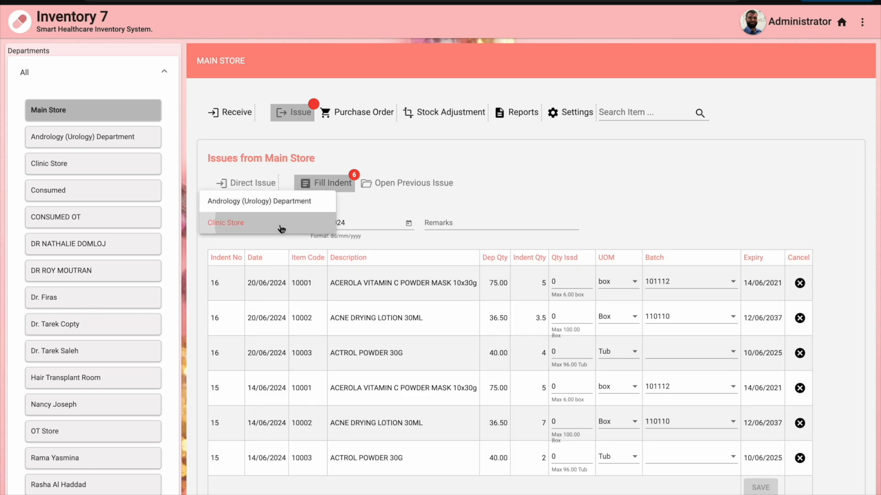
left_click(281, 227)
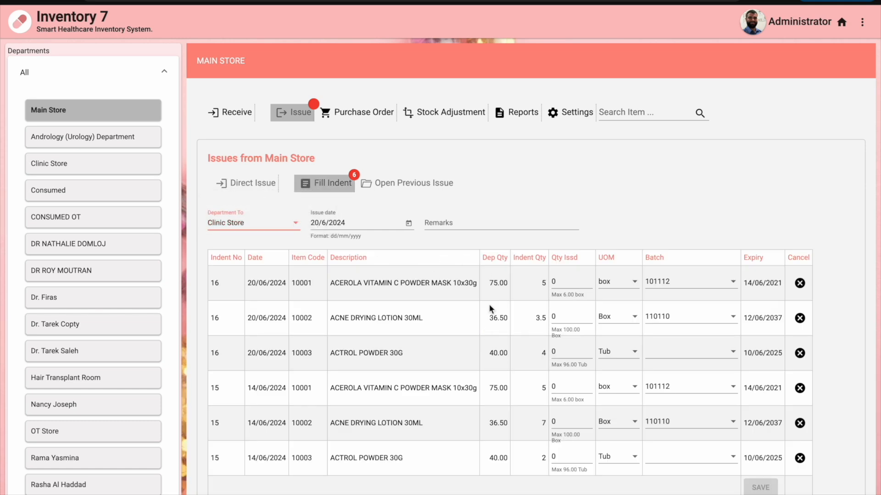
left_click(574, 283)
type("5")
left_click(571, 318)
key("BackSpace")
type("3.5")
left_click(565, 352)
key("BackSpace")
type("4")
Issue 5, 7 and 2 on the remaining rows, save, and view the saved issues
left_click(574, 386)
key("BackSpace")
type("5")
left_click(578, 422)
key("BackSpace")
type("7")
left_click(576, 460)
key("BackSpace")
type("2")
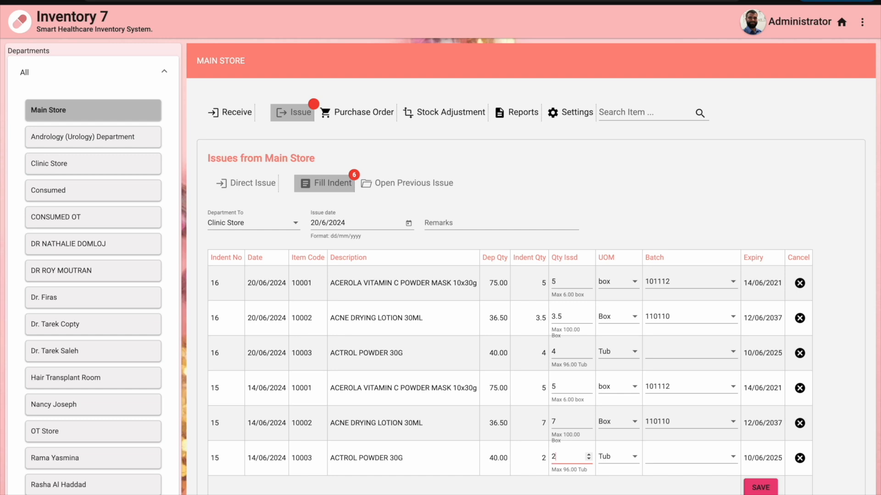
left_click(757, 489)
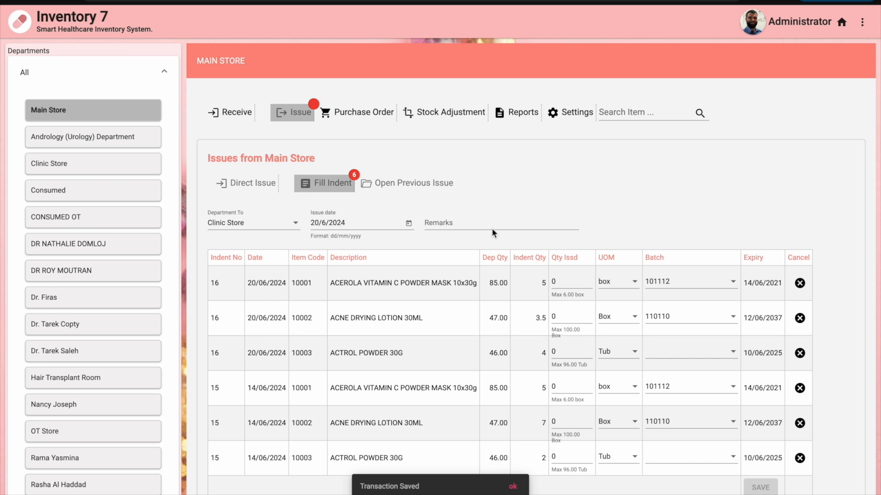
left_click(435, 194)
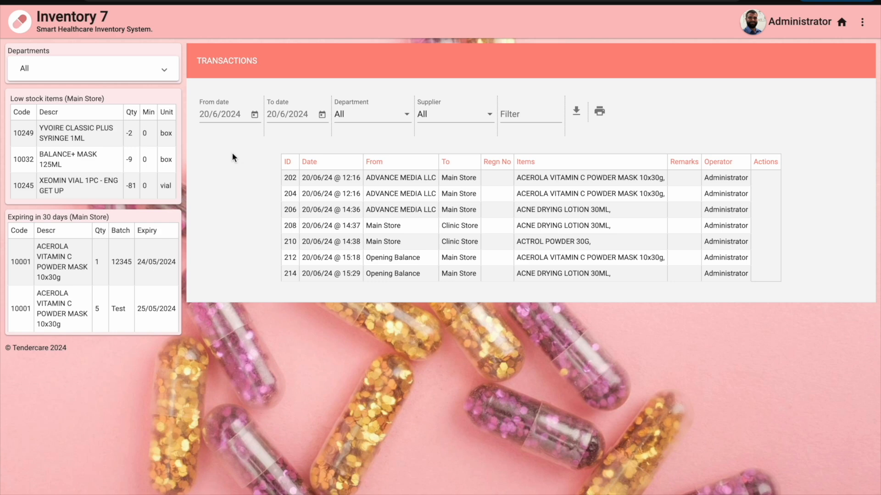
Open the Main Store page and switch to its Stock Adjustment form
left_click(160, 79)
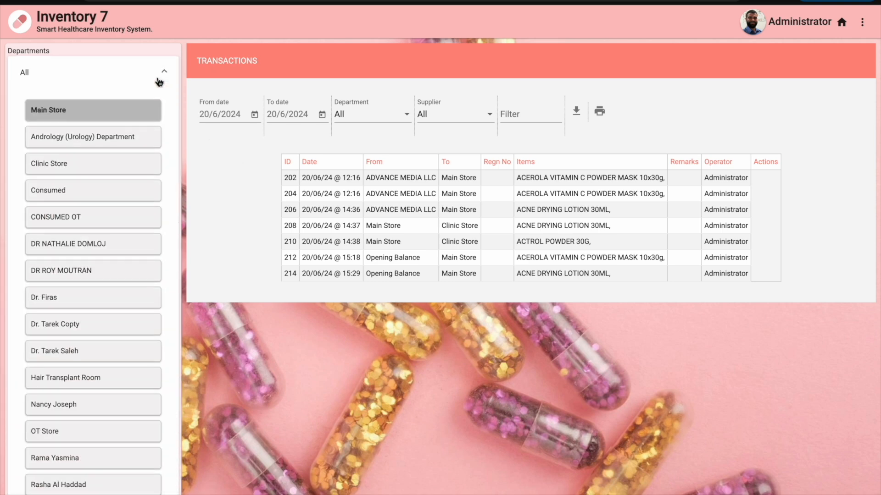
left_click(142, 114)
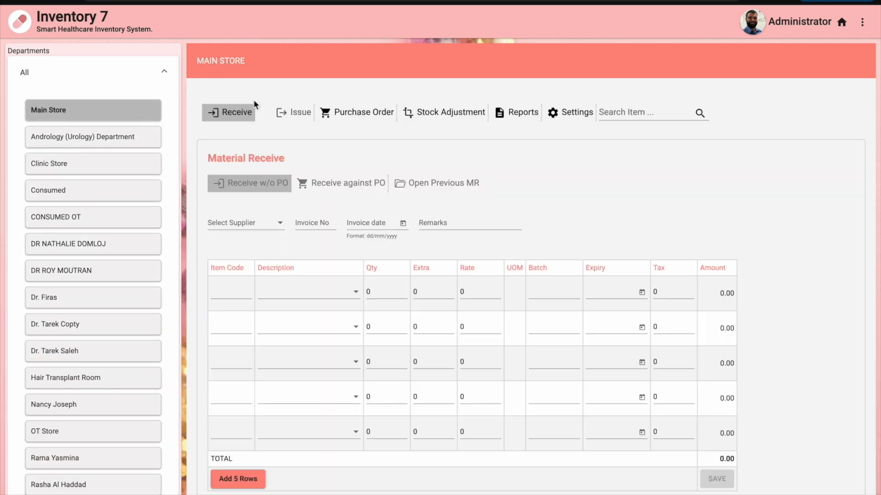
left_click(433, 118)
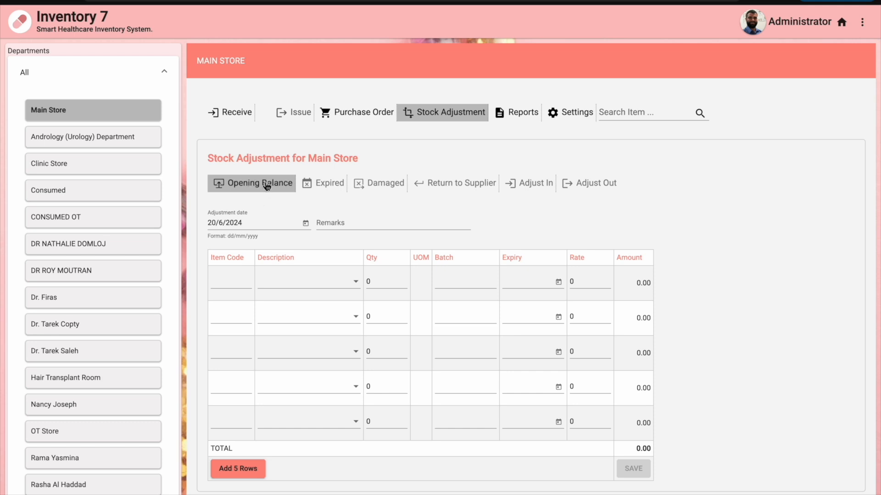
Save an opening balance of 10 ACEROLA masks, batch 101010, expiry 7/6/2049, rate 10
left_click(267, 186)
left_click(290, 281)
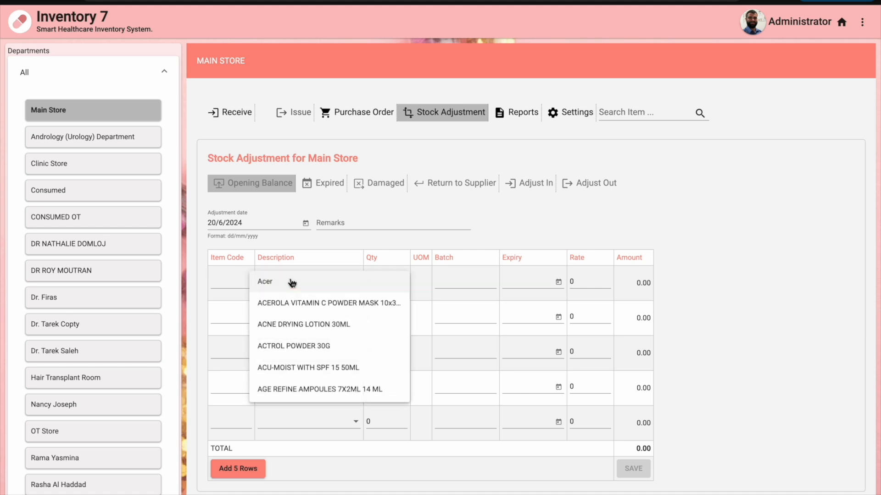
left_click(283, 304)
left_click(388, 283)
type("10")
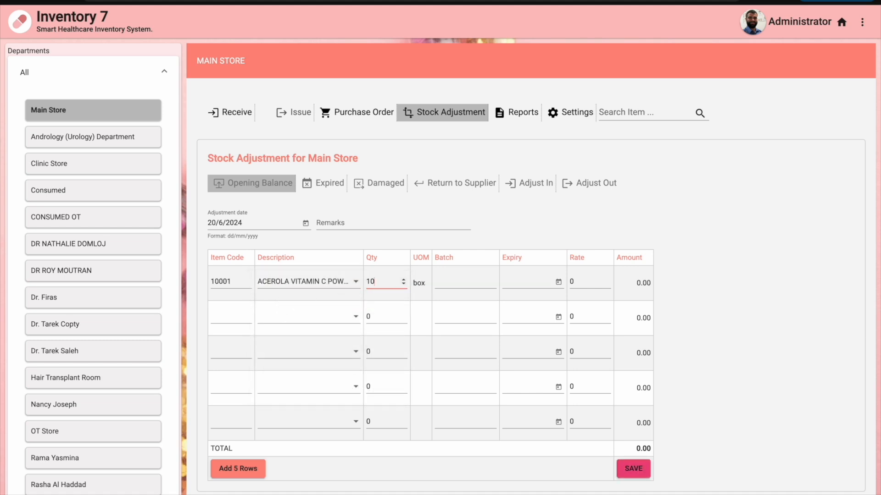
left_click(444, 285)
left_click(463, 303)
left_click(516, 281)
left_click(533, 316)
left_click(584, 284)
type("10")
left_click(679, 321)
left_click(640, 469)
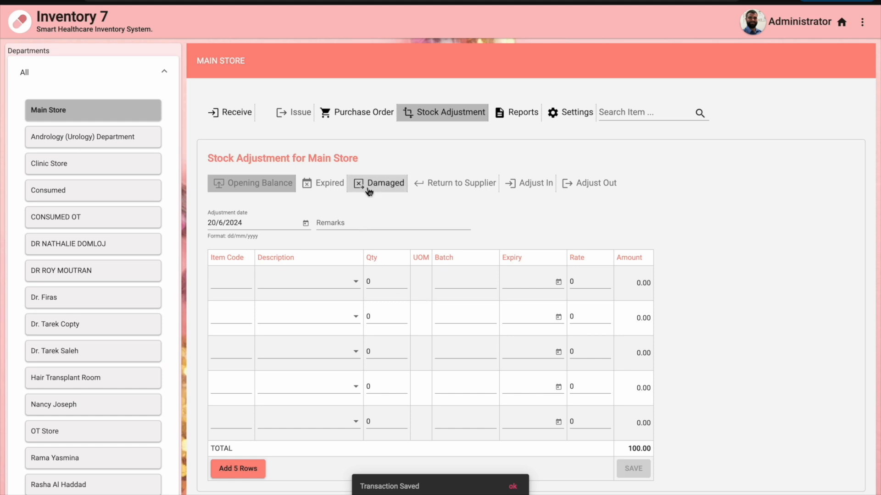
View the Expired, Damaged, Return to Supplier, Adjust In and Adjust Out forms
left_click(342, 192)
left_click(380, 186)
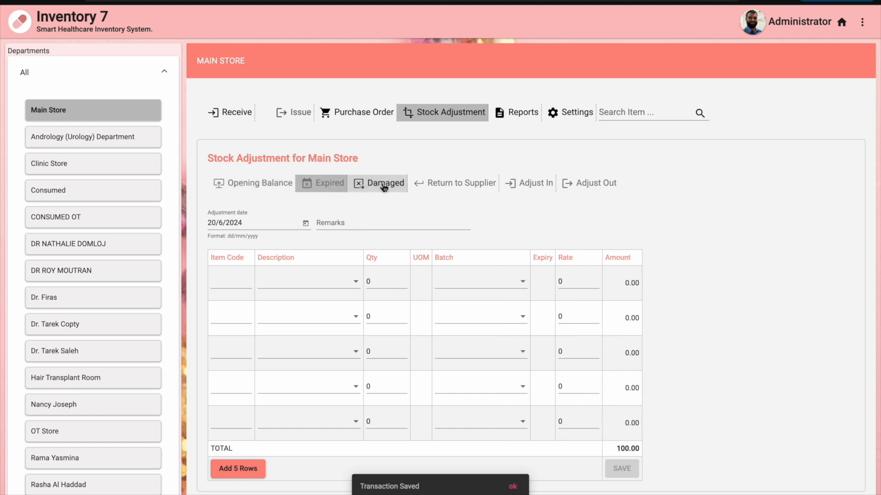
left_click(454, 195)
left_click(509, 189)
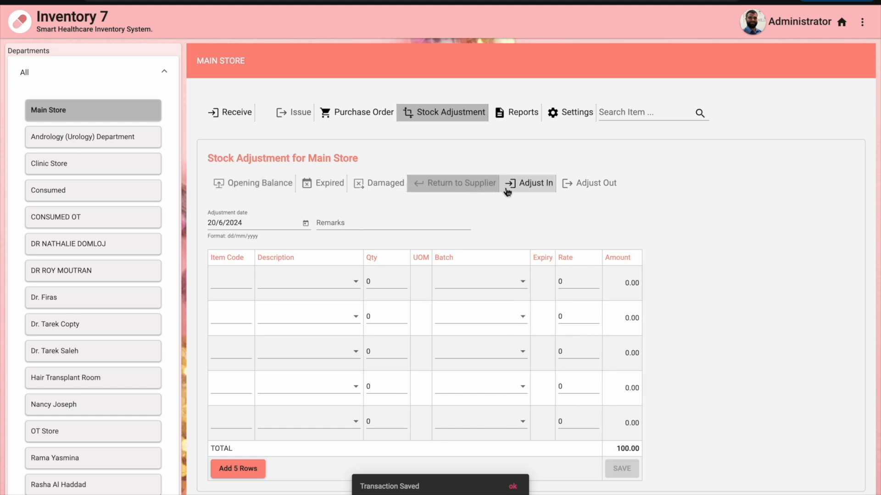
left_click(578, 190)
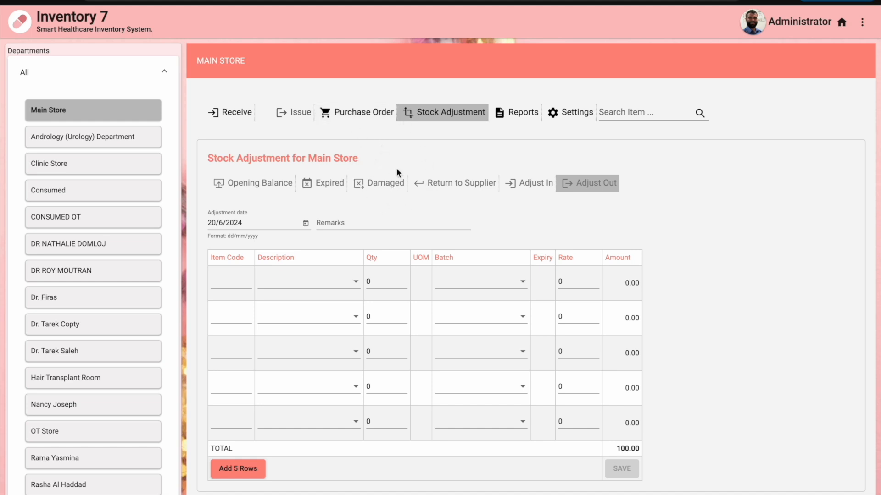
Load the Main Store stock report from 10 June 2024, filtering to Botox then all categories
left_click(513, 115)
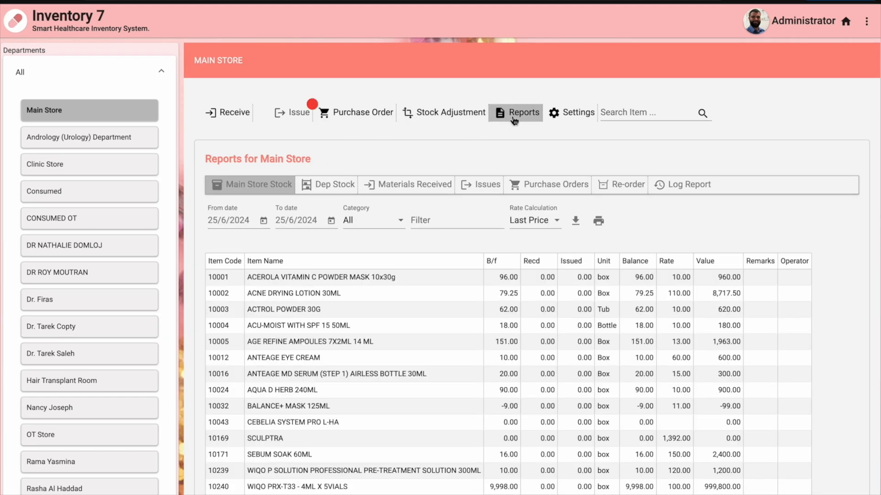
left_click(251, 190)
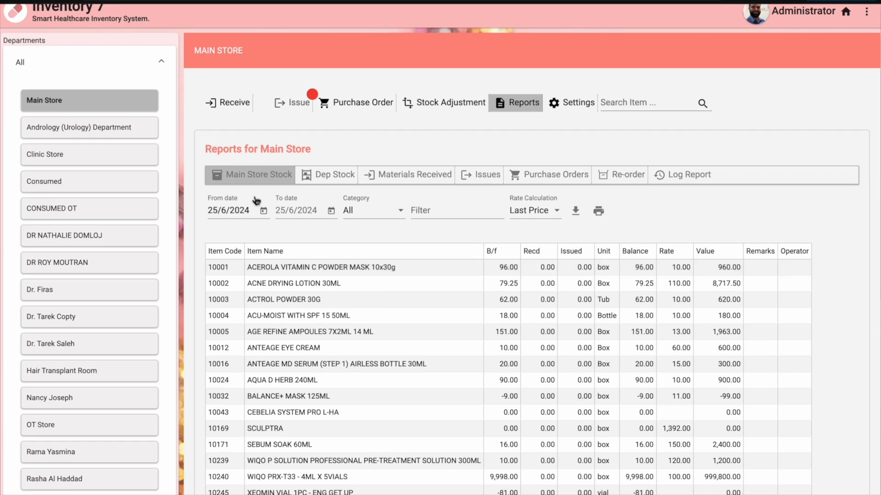
left_click(263, 218)
left_click(266, 332)
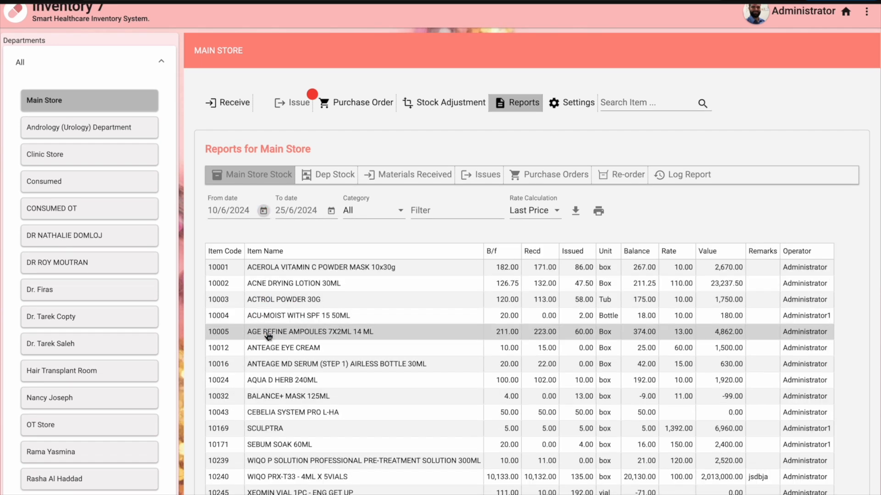
left_click(387, 218)
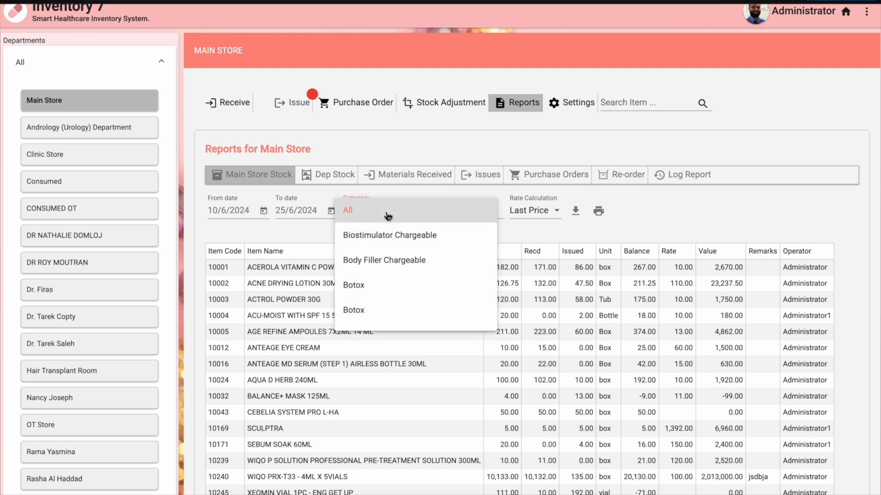
left_click(387, 285)
left_click(398, 220)
scroll(394, 225, "up", 1)
left_click(390, 156)
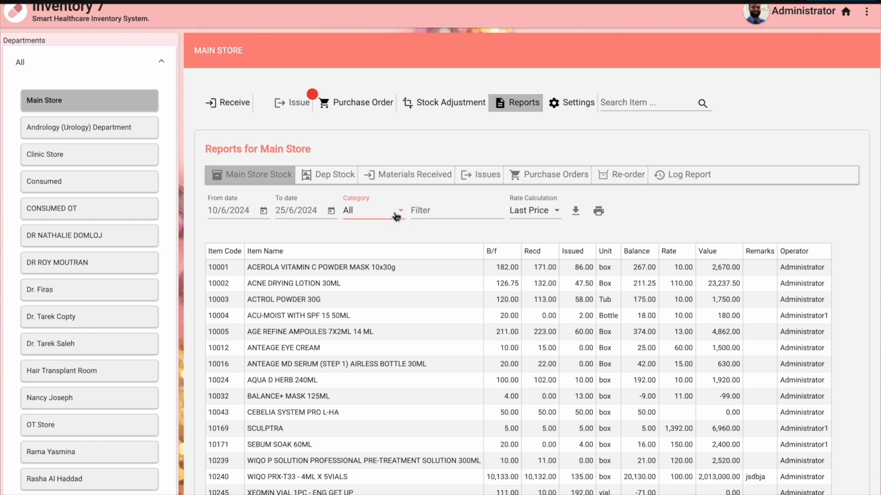
Value the stock at Average, then Weighted rates, checking the TOTAL, then Last Price
left_click(535, 218)
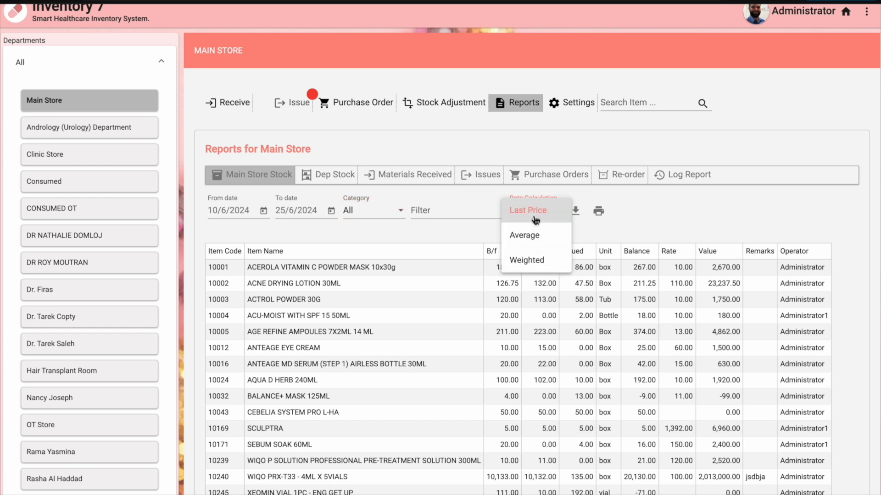
left_click(536, 220)
left_click(537, 213)
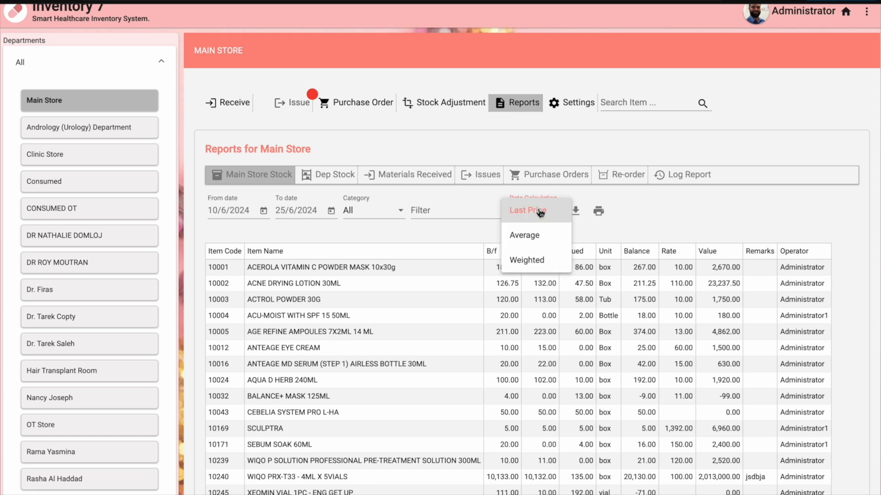
left_click(539, 240)
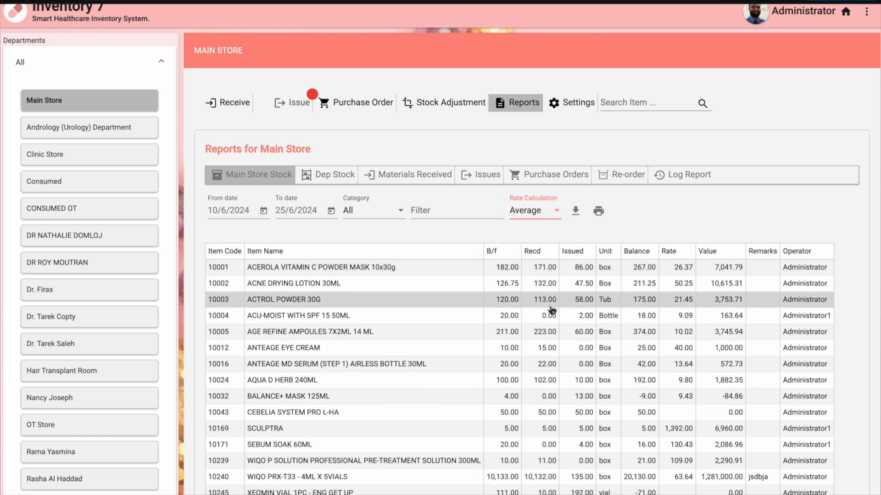
scroll(552, 311, "down", 1)
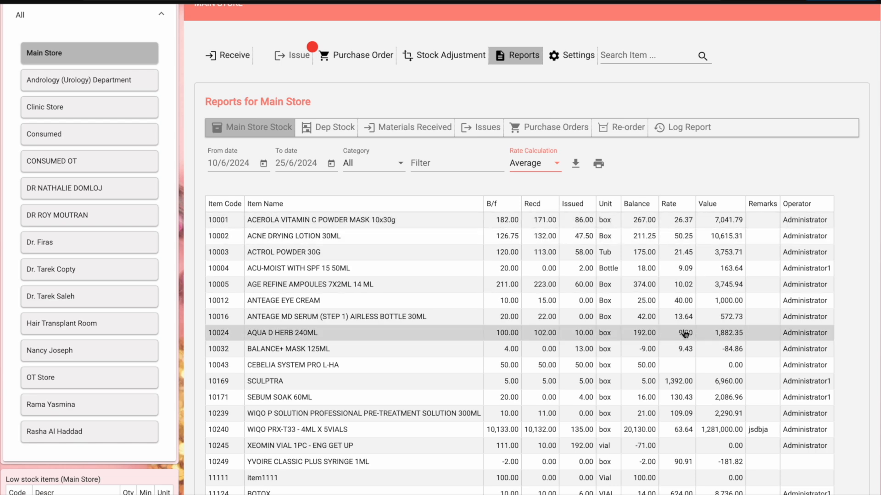
left_click(537, 169)
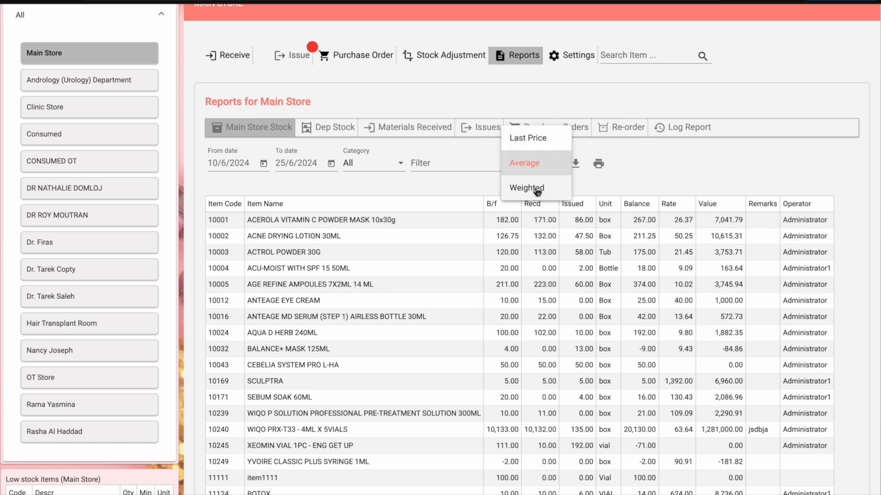
left_click(538, 189)
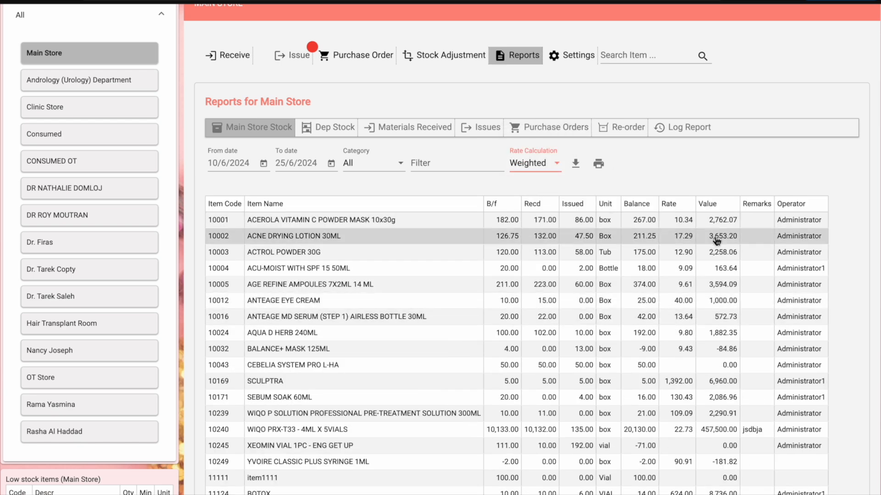
scroll(717, 238, "down", 1)
scroll(716, 239, "down", 1)
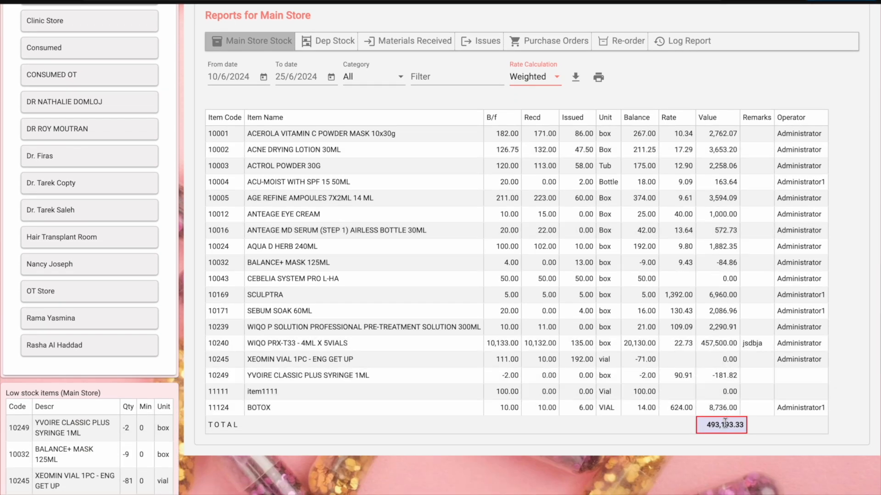
scroll(725, 422, "up", 2)
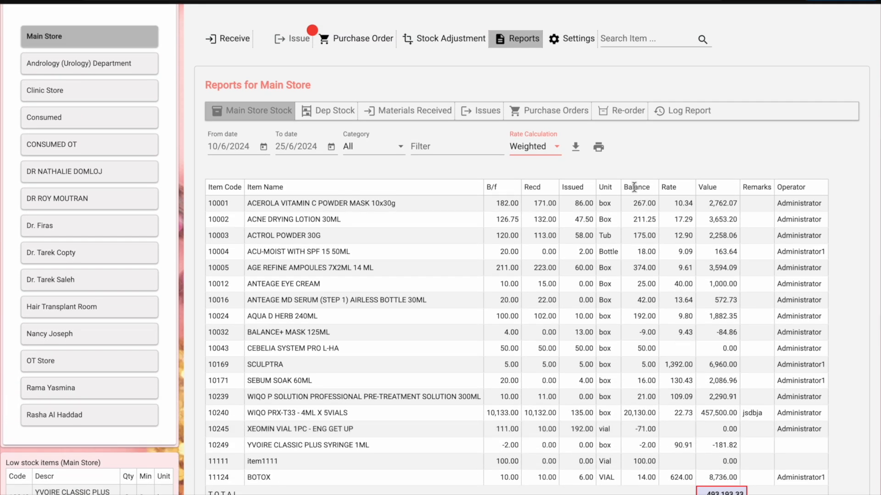
left_click(550, 150)
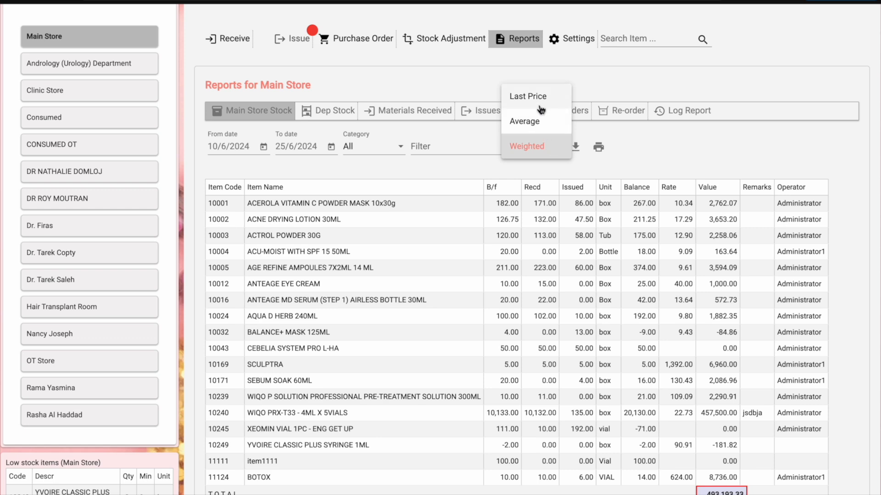
left_click(528, 94)
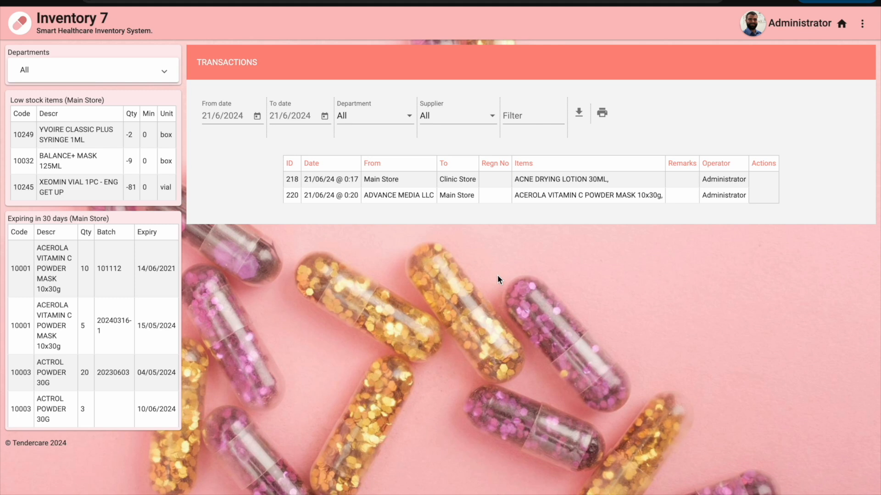
Expand the Departments list in the left panel of the Transactions page
left_click(163, 78)
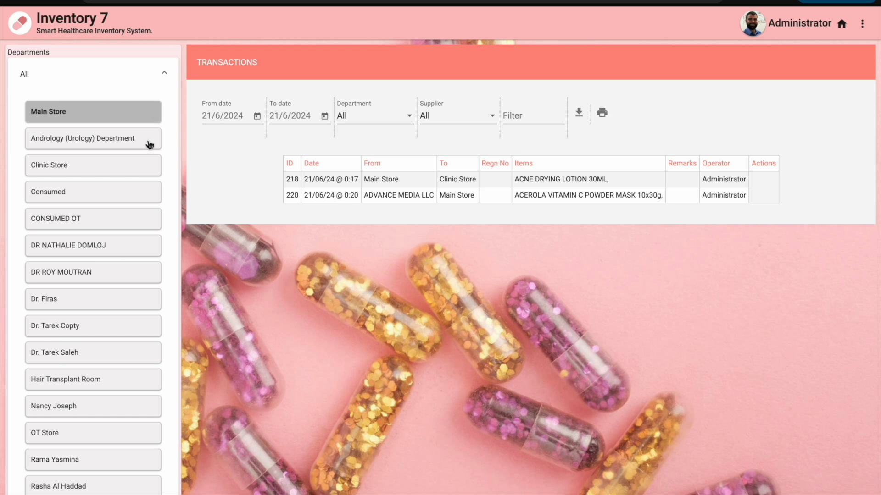
Go to the Clinic Store's indents and start a new indent
left_click(139, 169)
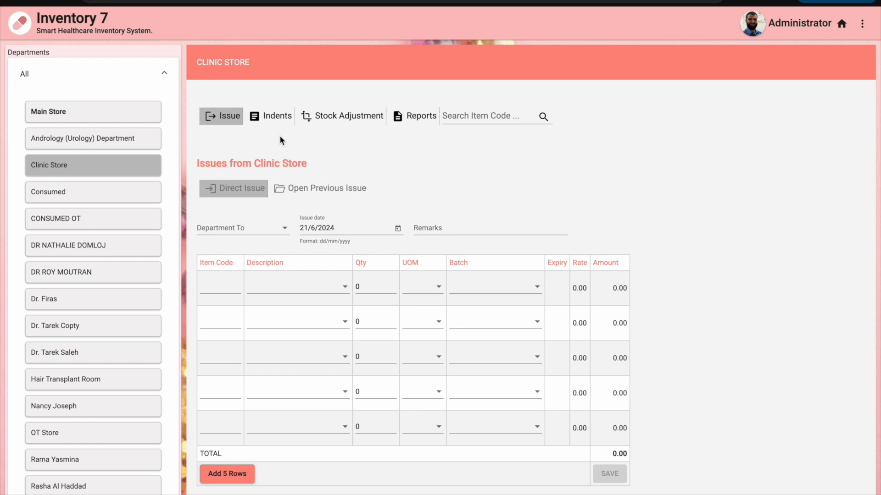
left_click(277, 120)
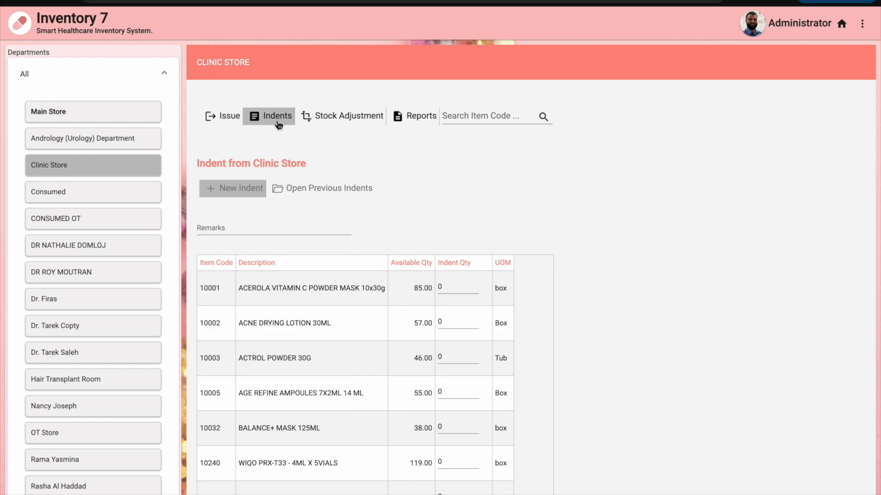
scroll(442, 262, "down", 3)
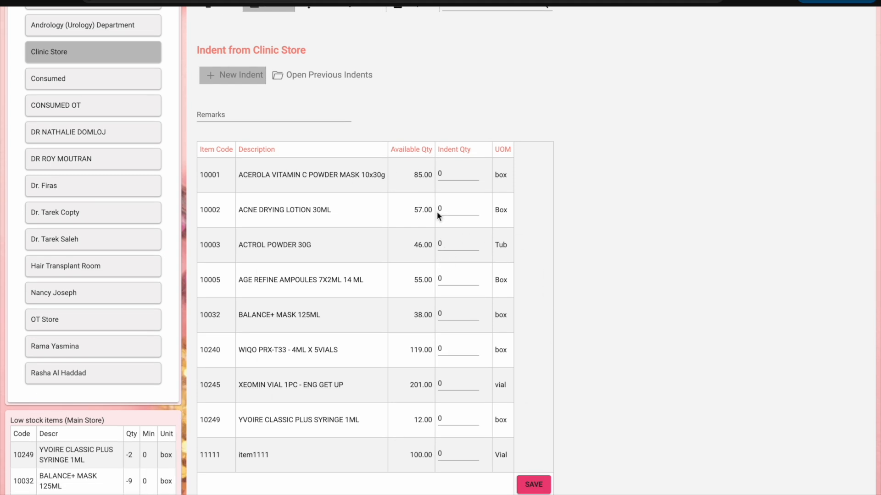
left_click(250, 83)
Enter indent quantities 5 ACEROLA, 3 ACNE DRYING LOTION, 5 ACTROL POWDER, 6 BALANCE+ MASK, and save
left_click(448, 175)
key("BackSpace")
type("5")
left_click(452, 210)
key("BackSpace")
type("3")
key("BackSpace")
type("5")
left_click(457, 313)
key("BackSpace")
type("6")
left_click(531, 486)
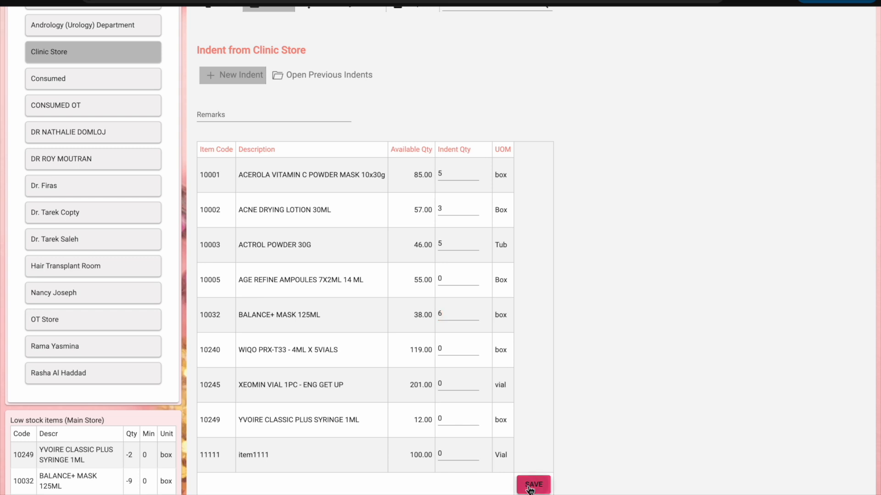
scroll(520, 206, "up", 1)
scroll(520, 207, "up", 2)
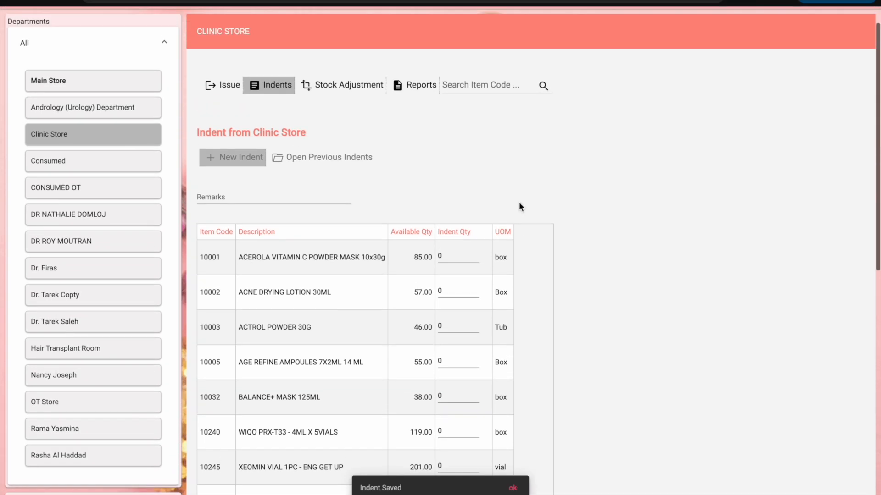
List the Clinic Store's previous indents and start deleting the newest line, indent 22
left_click(326, 164)
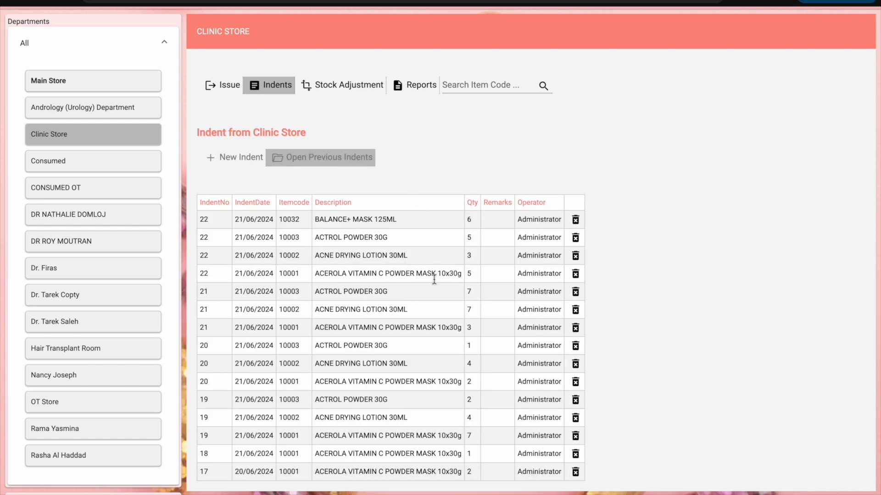
scroll(433, 280, "down", 2)
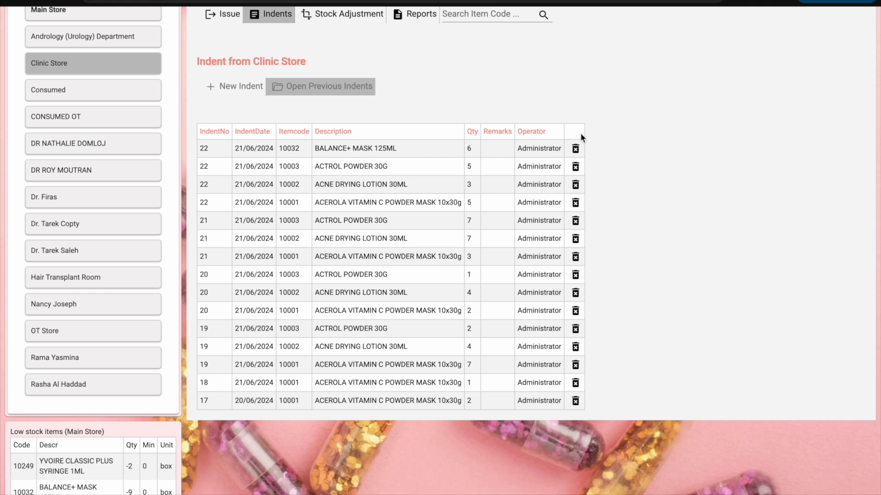
left_click(575, 149)
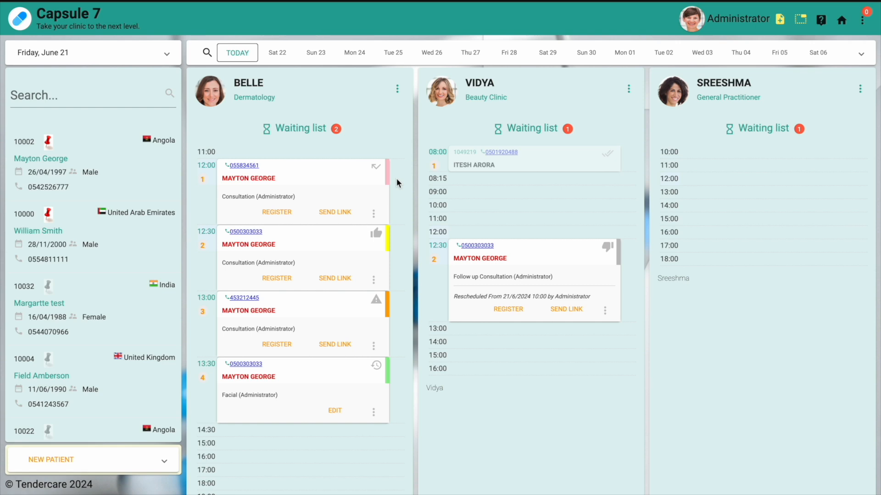
Open the chosen patient's record and dismiss the nuts allergy alert
scroll(125, 322, "down", 3)
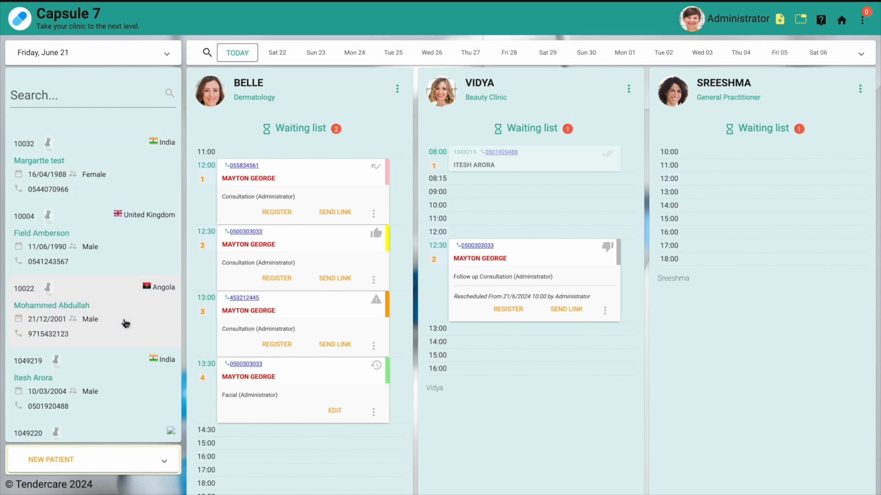
scroll(124, 322, "down", 2)
left_click(139, 315)
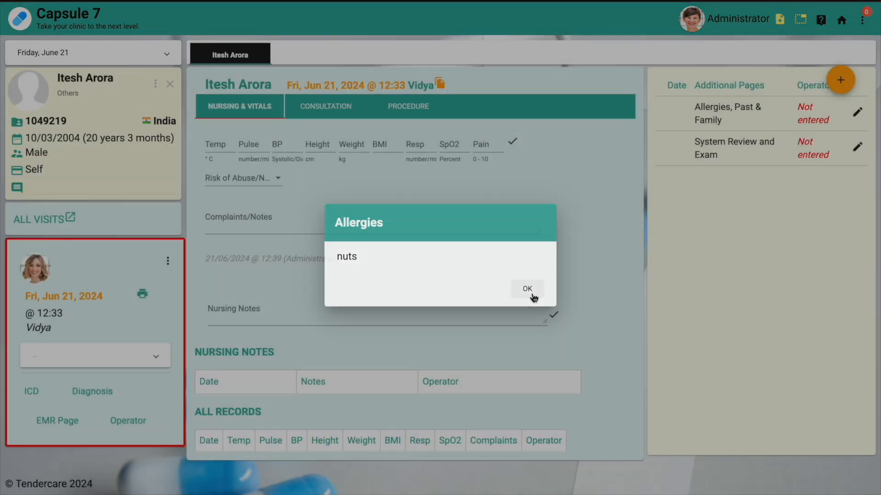
left_click(531, 296)
In the patient's EMR, open the 21 June visit's PROCEDURE section
left_click(157, 82)
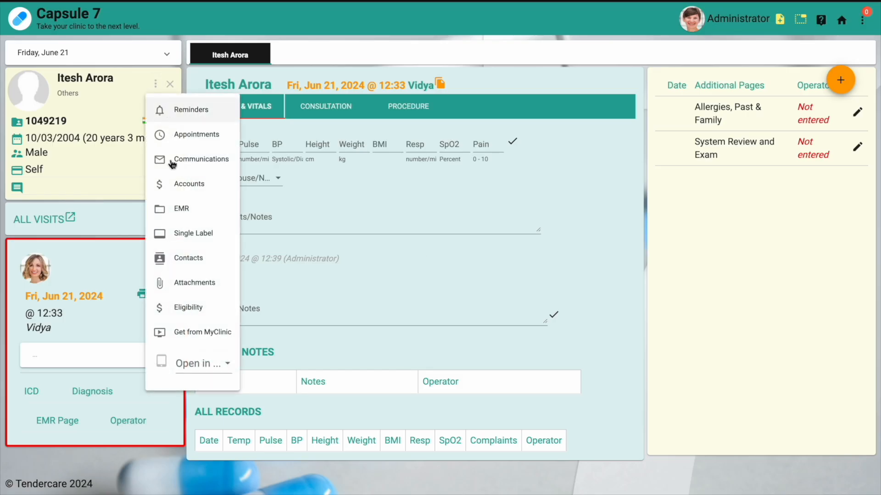
left_click(178, 209)
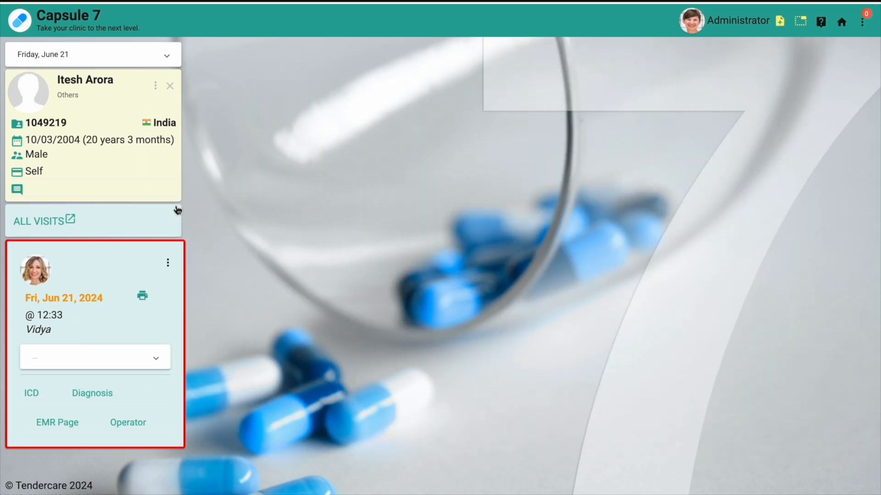
left_click(139, 250)
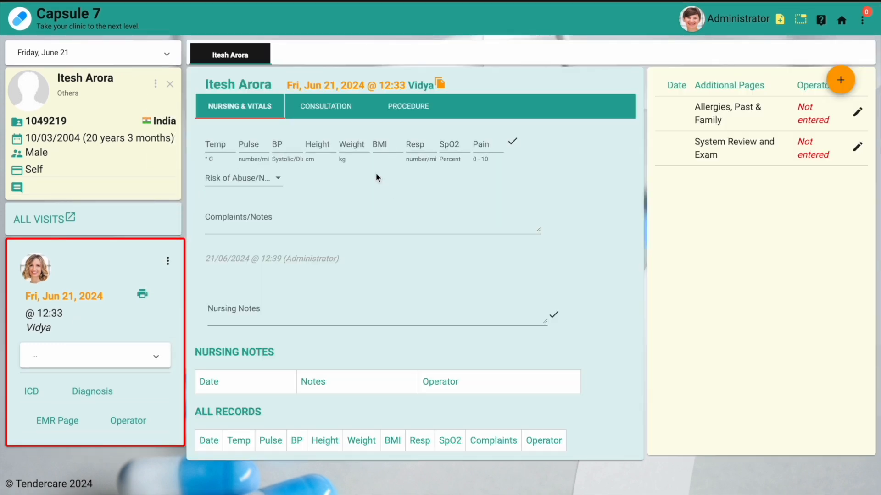
left_click(420, 111)
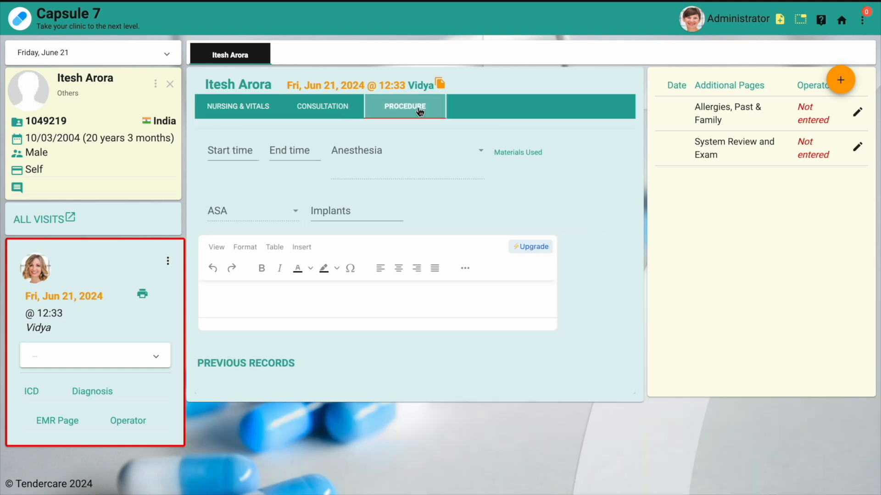
Load the Facial template's materials from Clinic Store into Materials Used and save them
left_click(501, 155)
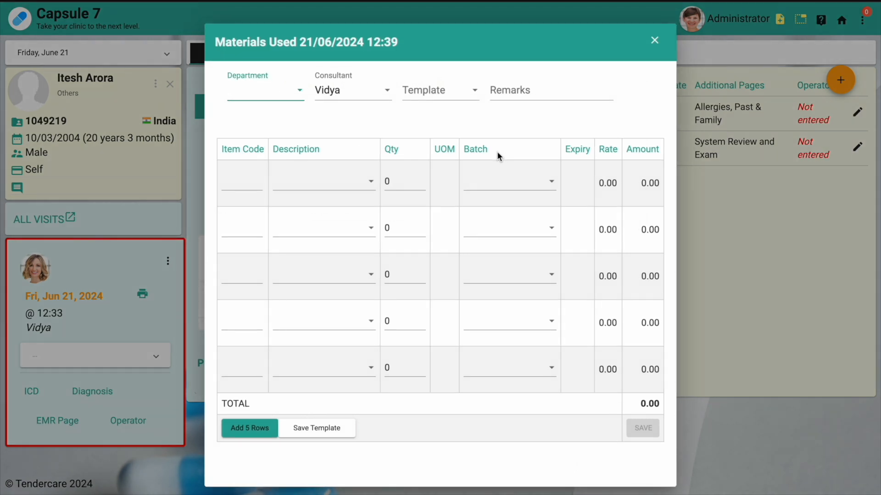
left_click(298, 94)
left_click(286, 123)
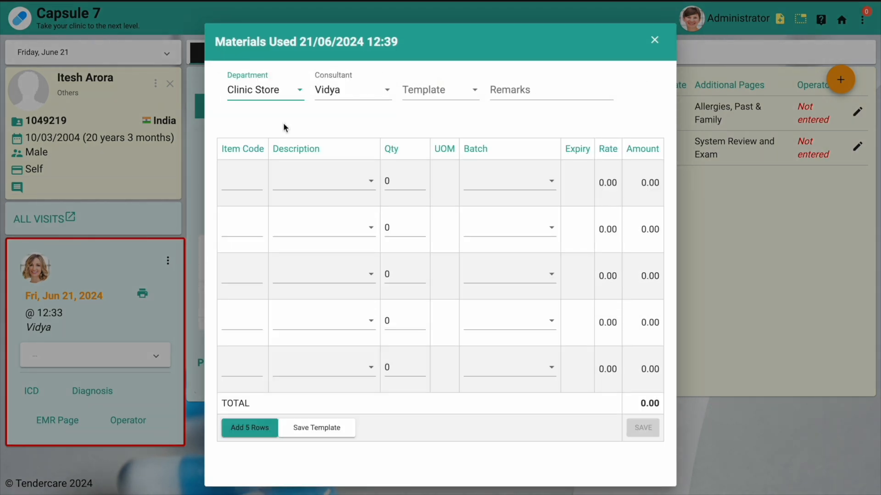
left_click(430, 102)
left_click(424, 150)
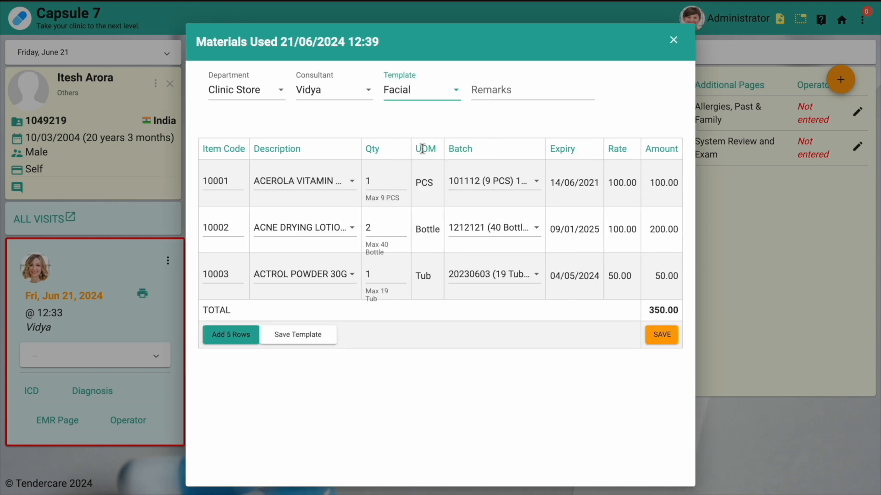
left_click(661, 336)
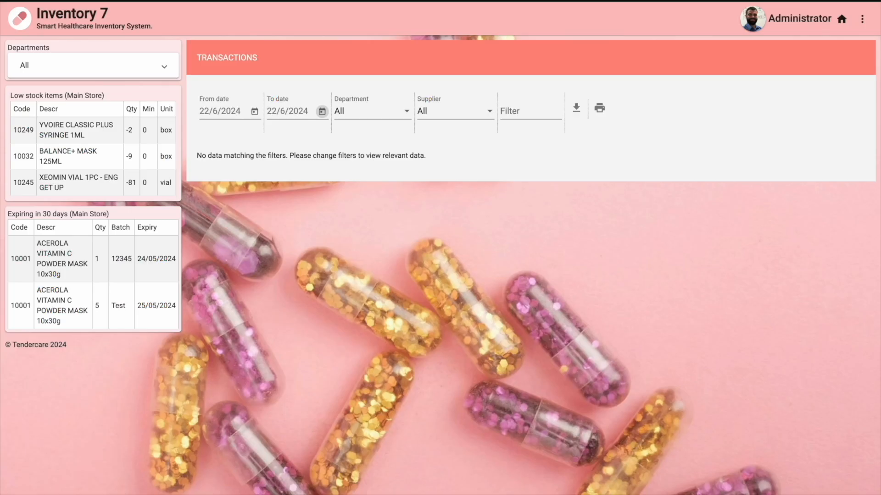
Filter the transactions to the date range 21/6/2024 to 21/6/2024
left_click(255, 111)
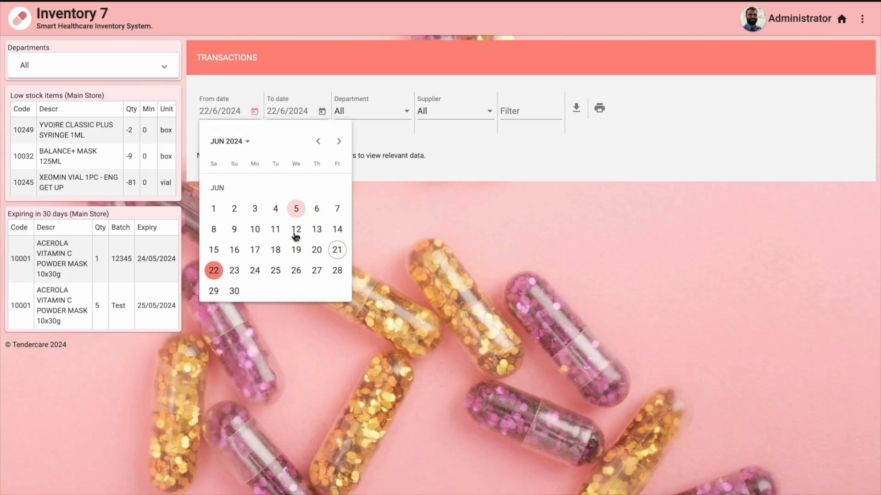
left_click(344, 250)
left_click(322, 111)
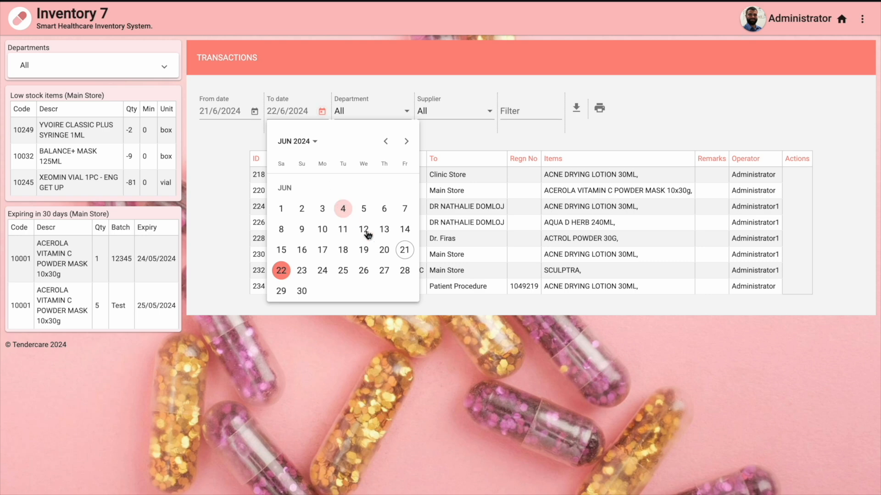
left_click(405, 250)
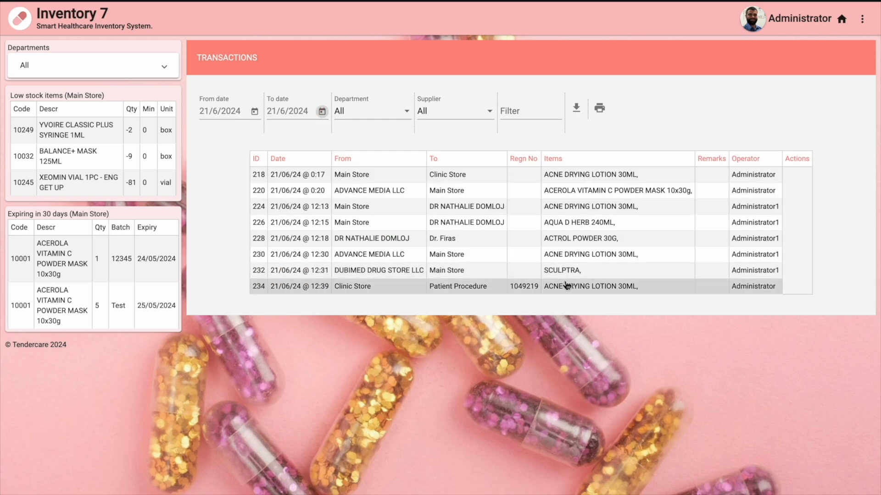
Open transaction 234, accept the warning, and save it unchanged
left_click(549, 288)
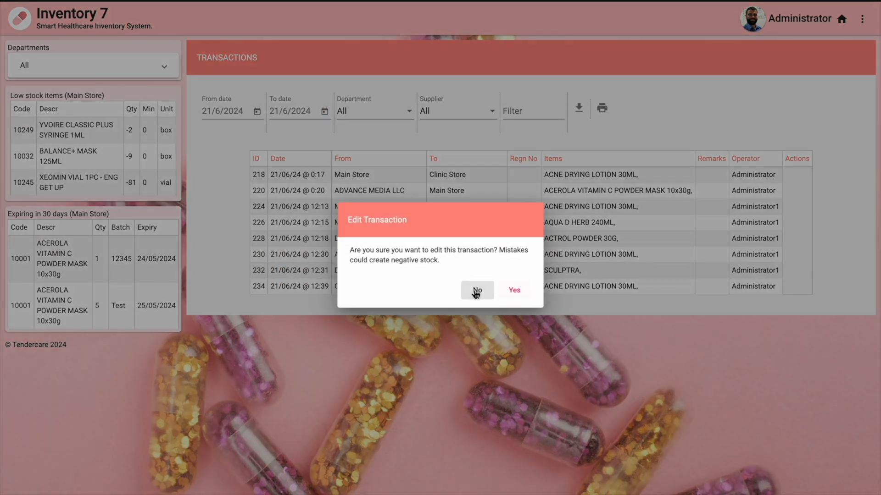
left_click(516, 291)
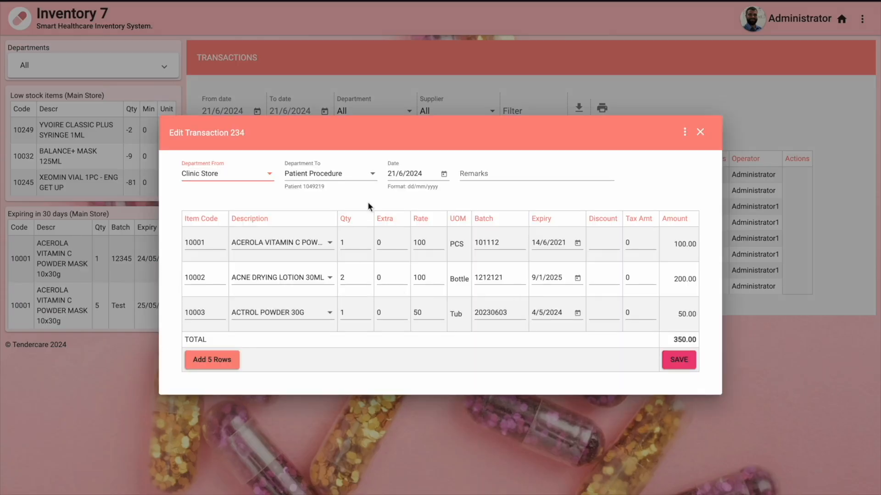
left_click(679, 361)
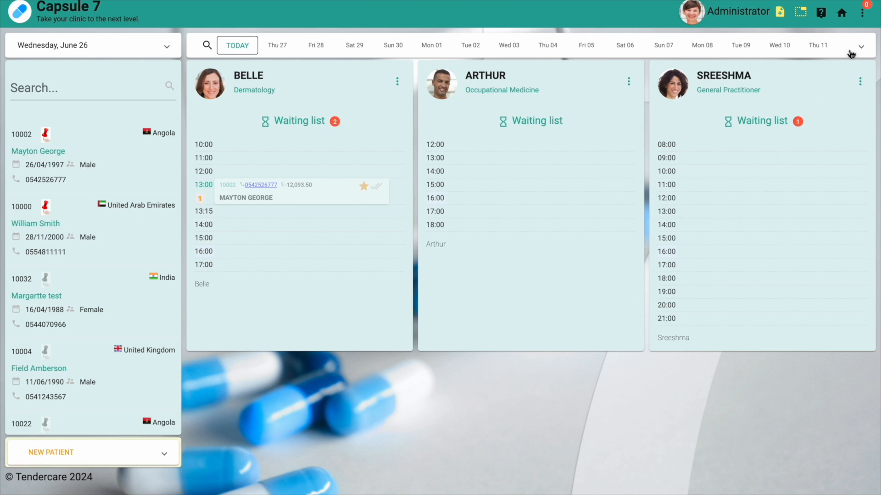
Go to Settings from the top-right menu and open Price List
left_click(861, 17)
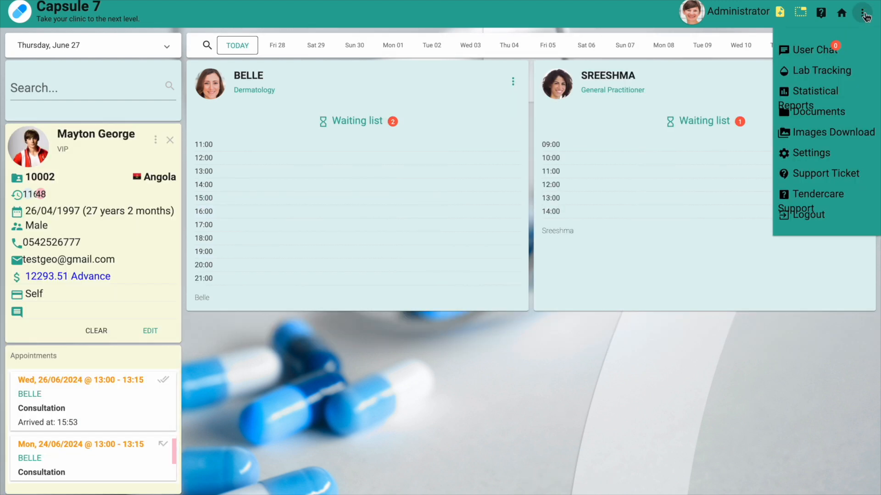
left_click(826, 151)
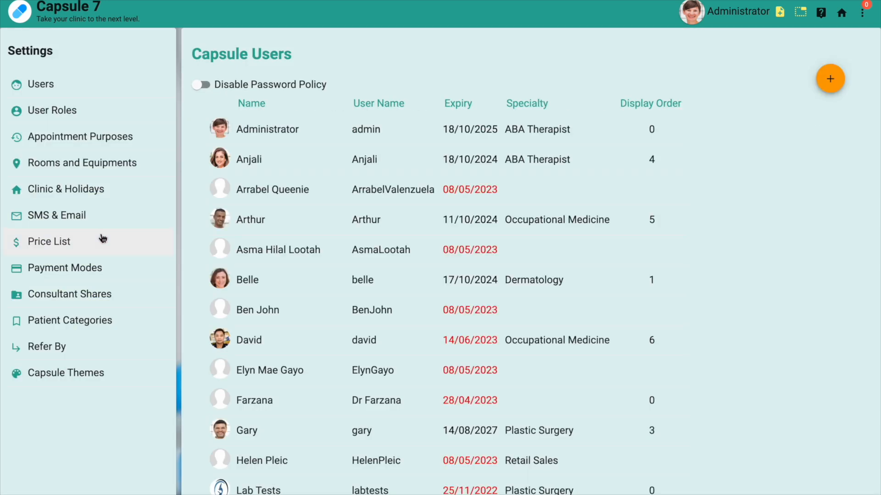
left_click(103, 238)
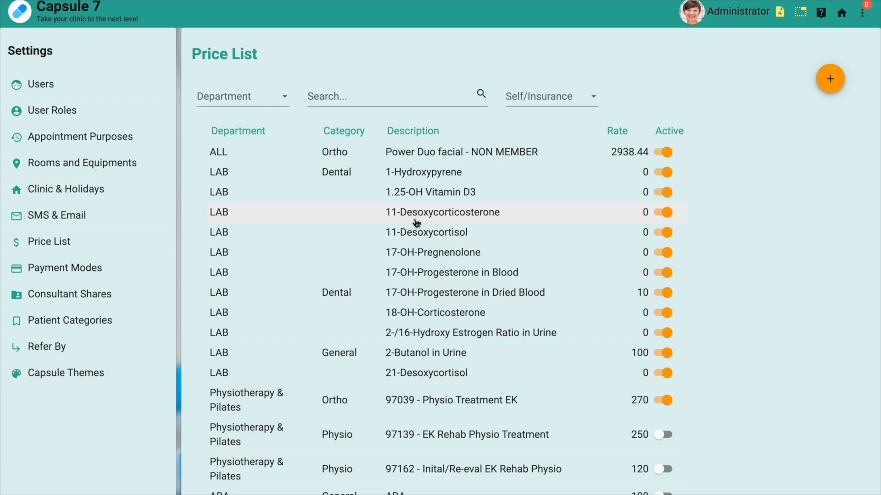
Add a new rate with description 'Med test' and rate 100
left_click(831, 80)
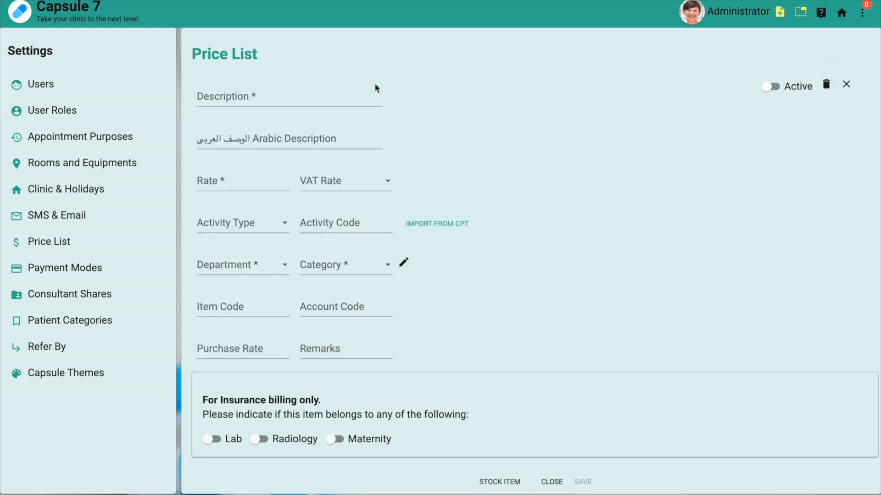
left_click(355, 100)
type("Med ")
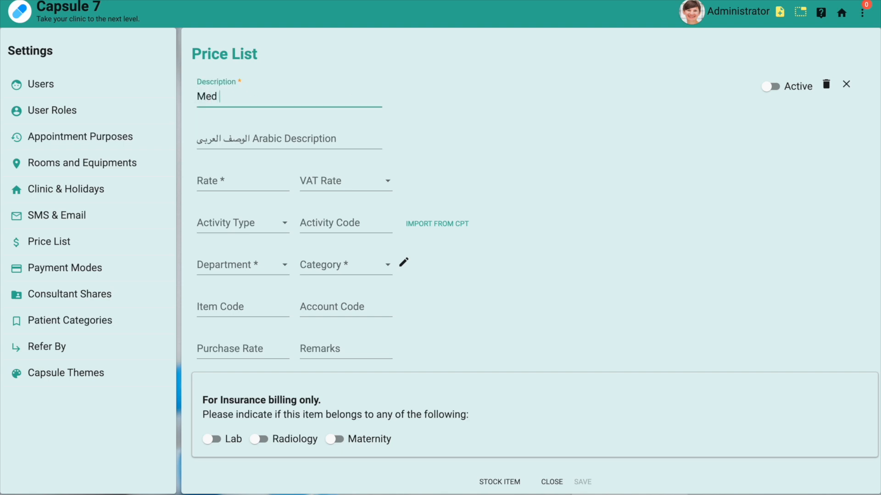
type("test")
left_click(261, 180)
type("100")
left_click(270, 262)
Set department Retail, category General, item code 11010, and mark the item Active
left_click(271, 262)
scroll(264, 288, "down", 10)
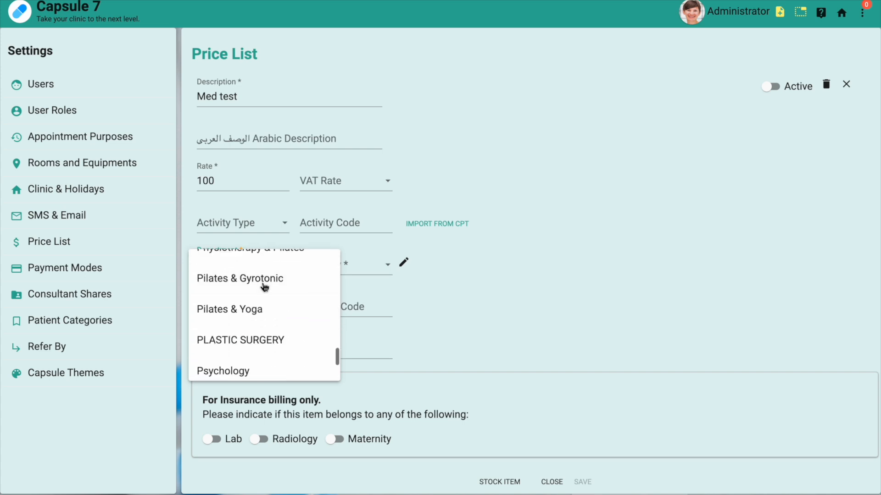
scroll(264, 287, "down", 1)
left_click(308, 344)
left_click(322, 274)
scroll(322, 279, "down", 2)
left_click(342, 302)
left_click(255, 310)
type("11010")
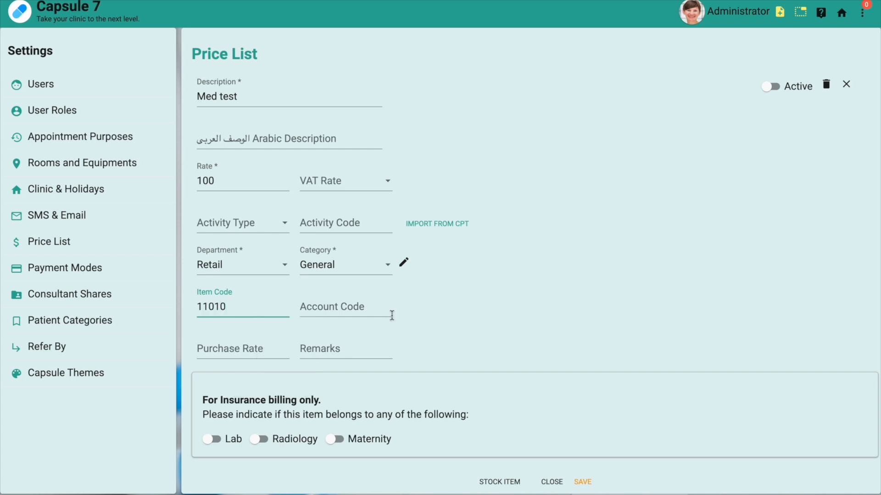
left_click(770, 89)
Save Med test, find it in the Price List, open it, and switch Active off
left_click(582, 482)
scroll(574, 353, "down", 20)
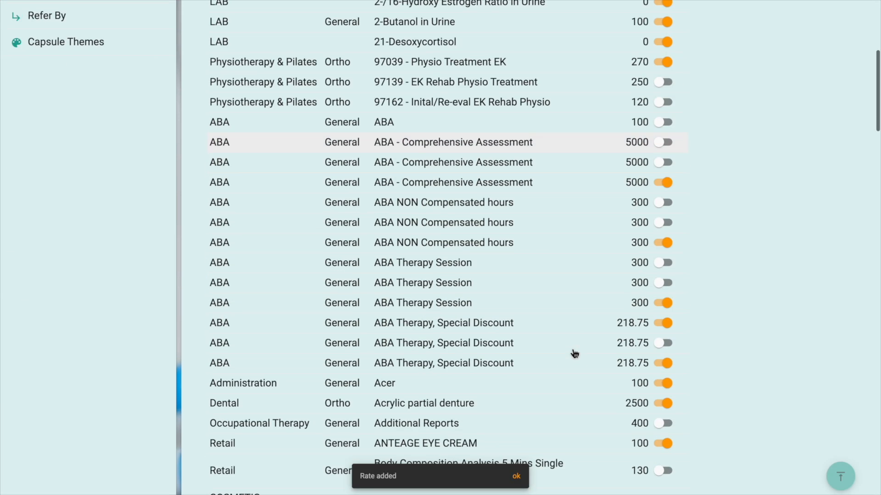
scroll(574, 353, "down", 13)
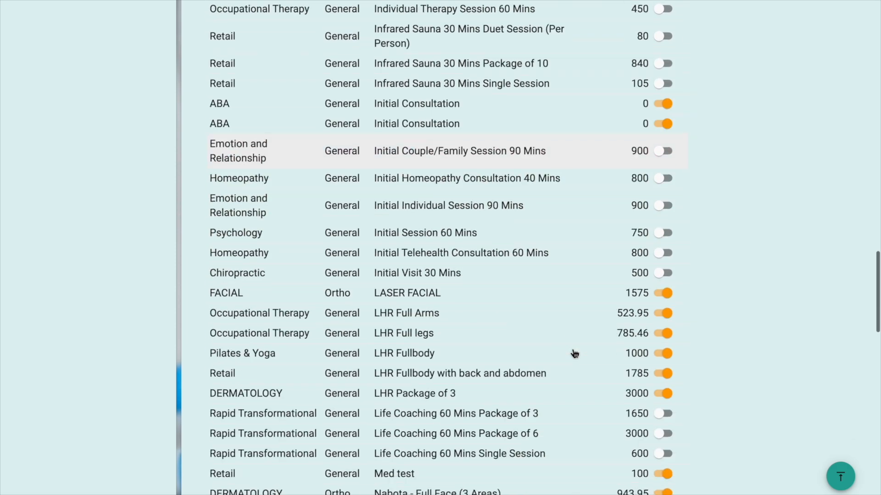
scroll(574, 353, "up", 3)
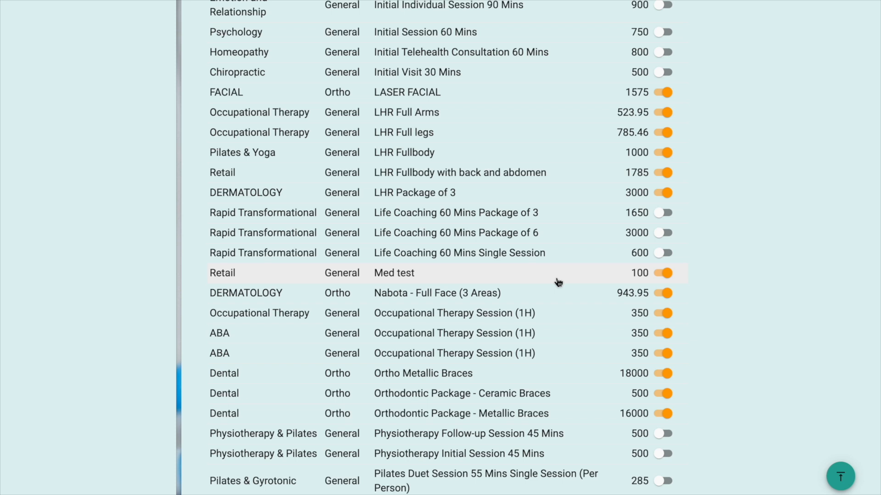
left_click(558, 281)
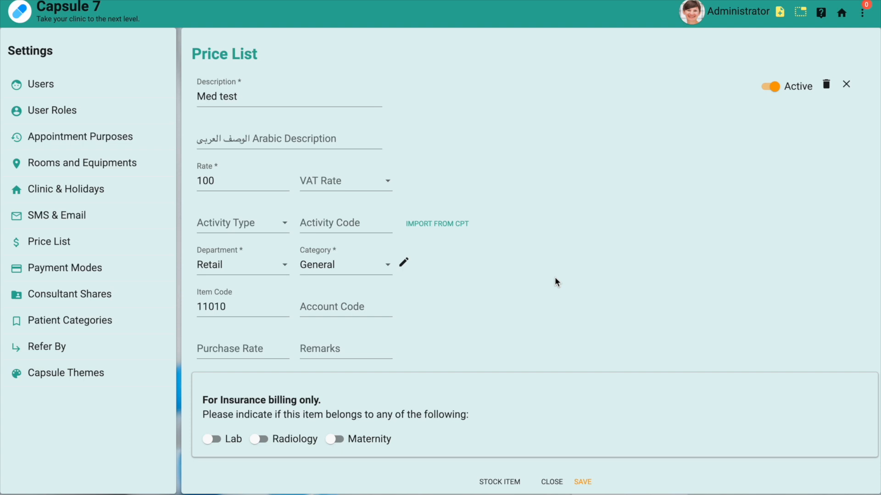
left_click(775, 88)
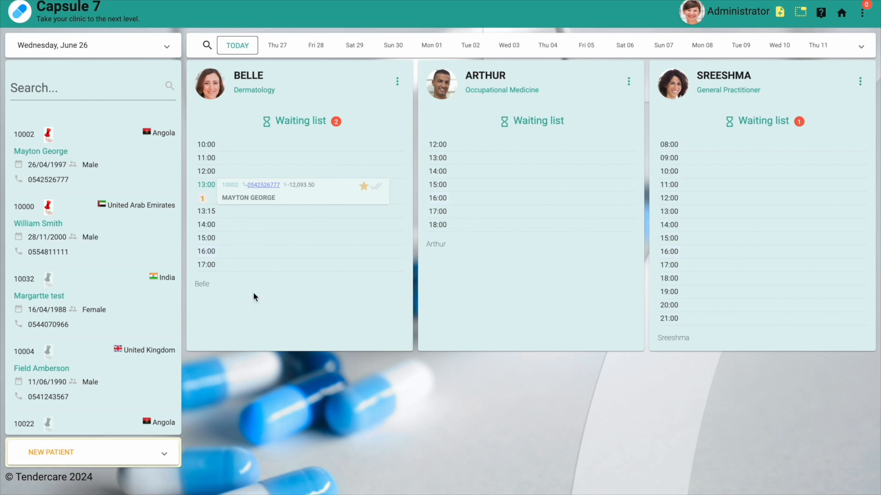
Open the first patient's card and view their Accounts statement
left_click(137, 182)
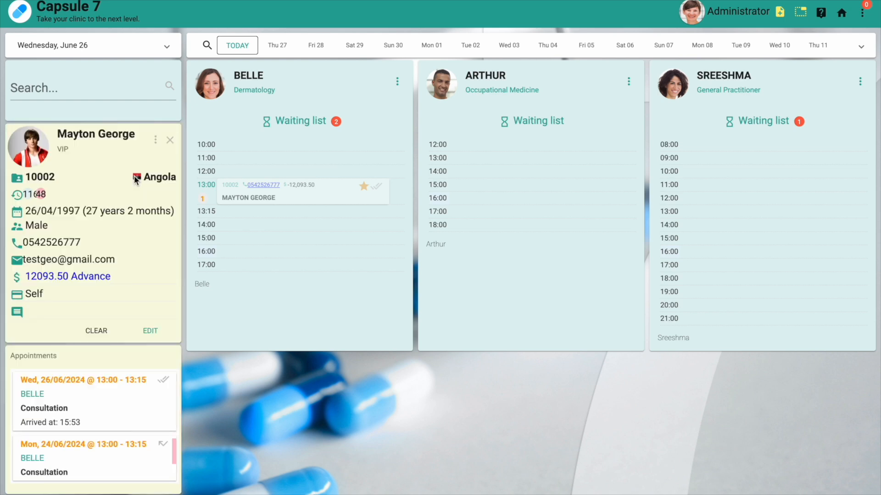
left_click(156, 139)
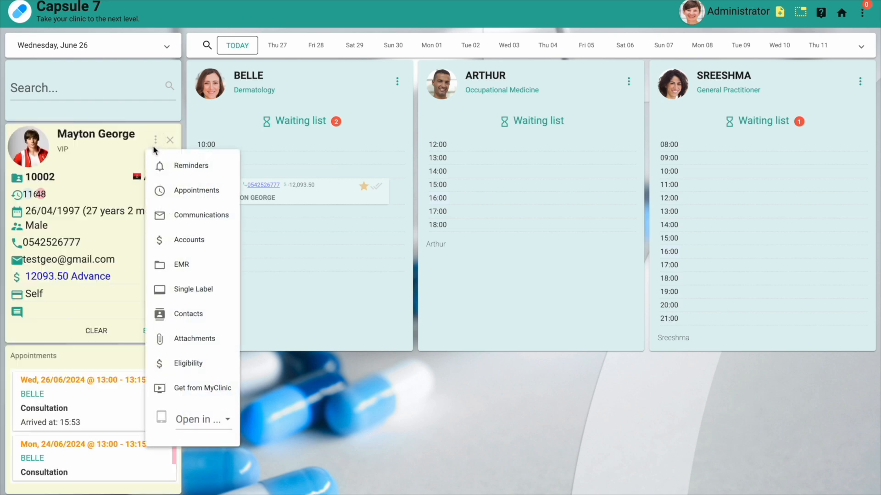
left_click(178, 247)
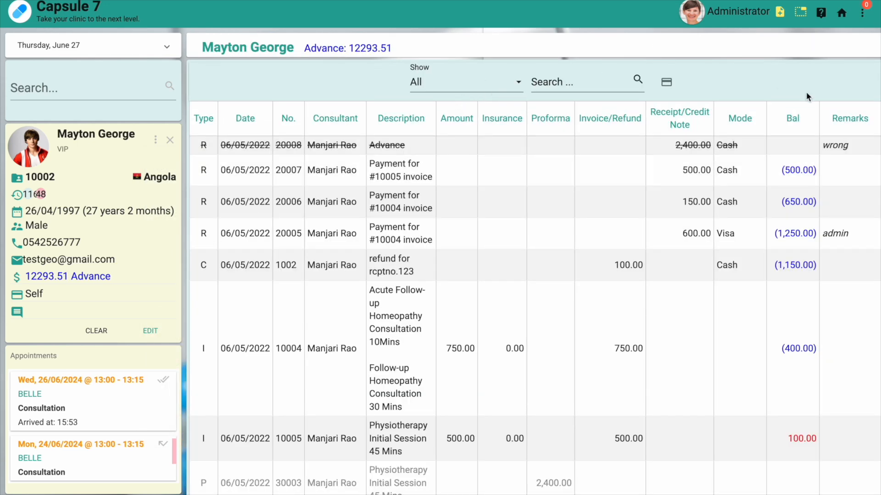
scroll(807, 94, "right", 2)
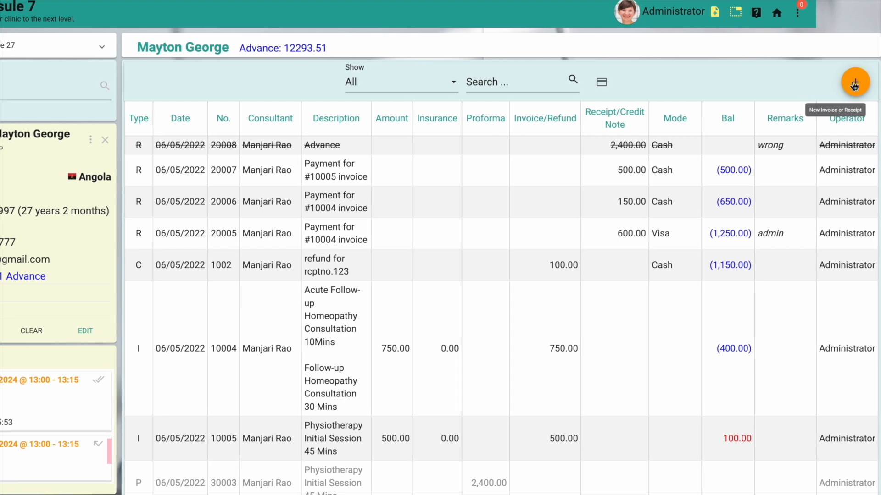
Start a new invoice and add ANTEAGE EYE CREAM with quantity 2
left_click(854, 85)
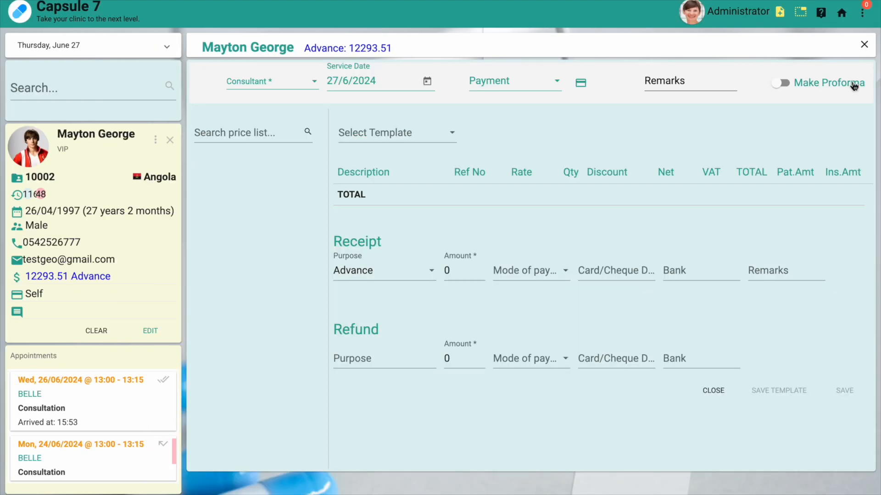
left_click(287, 132)
type("ante")
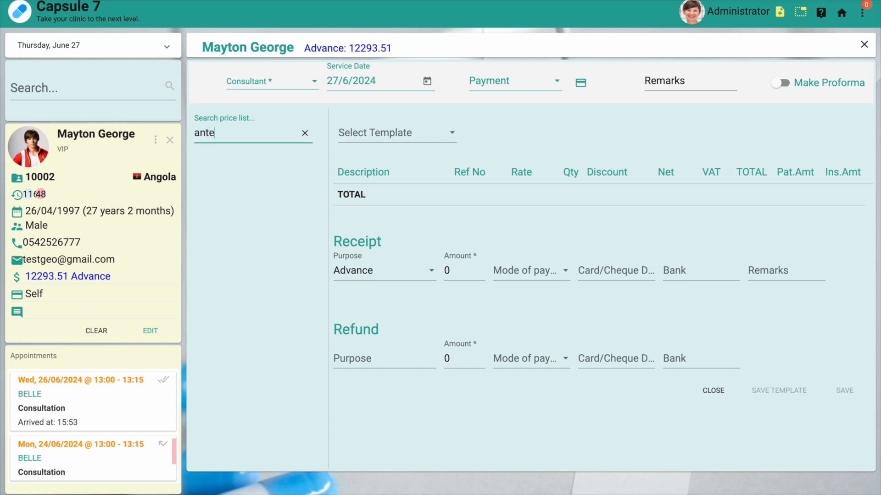
key("Return")
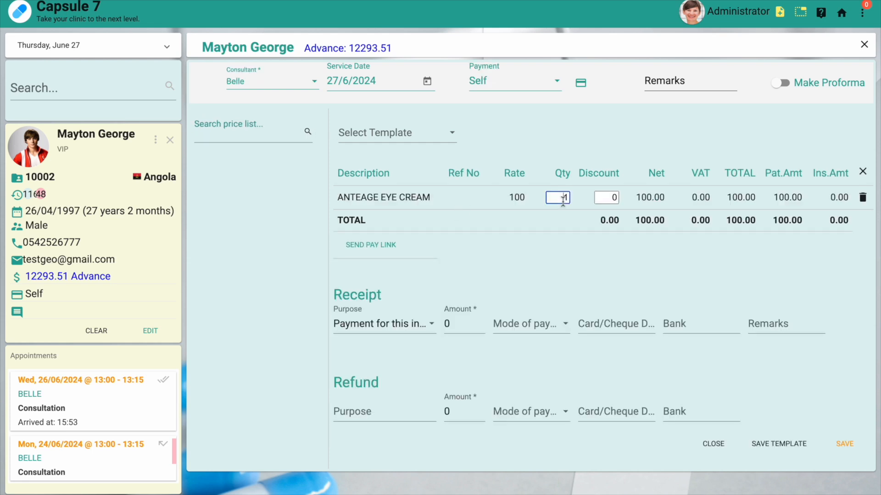
key("BackSpace")
type("2")
left_click(582, 263)
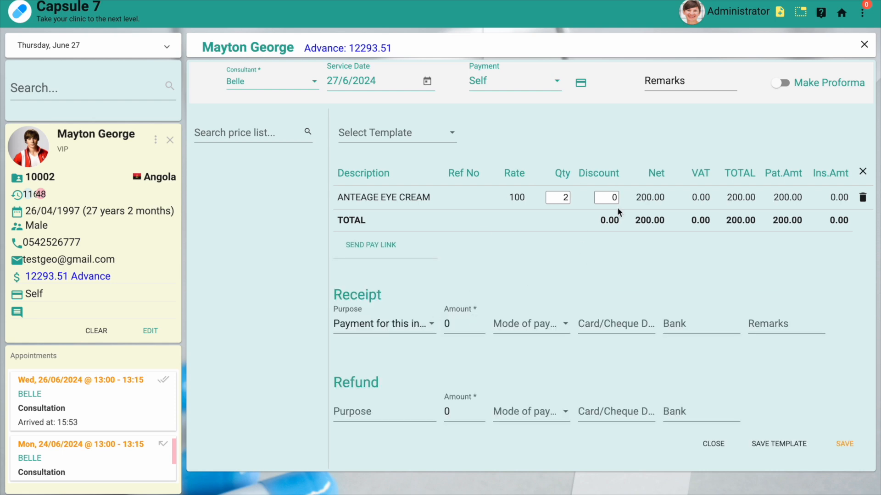
Enter a receipt amount of 200 with Cash as the payment mode
left_click(446, 325)
type("200")
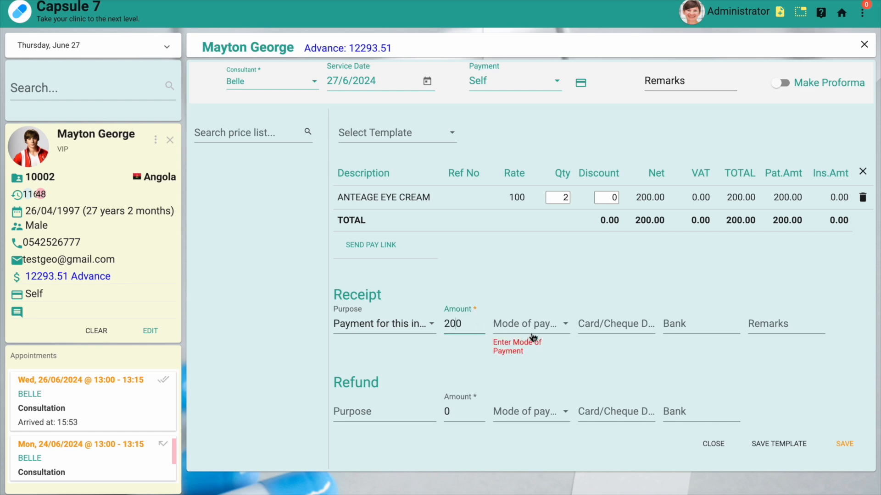
left_click(533, 333)
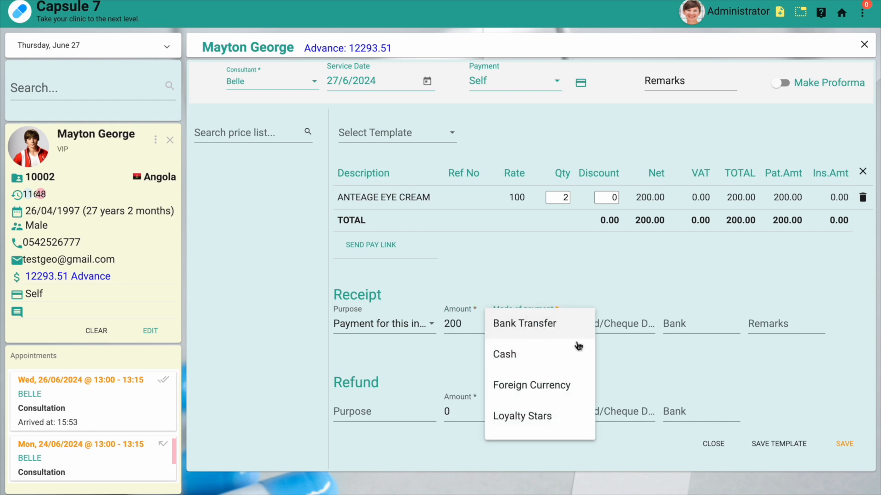
left_click(543, 256)
left_click(531, 324)
left_click(521, 352)
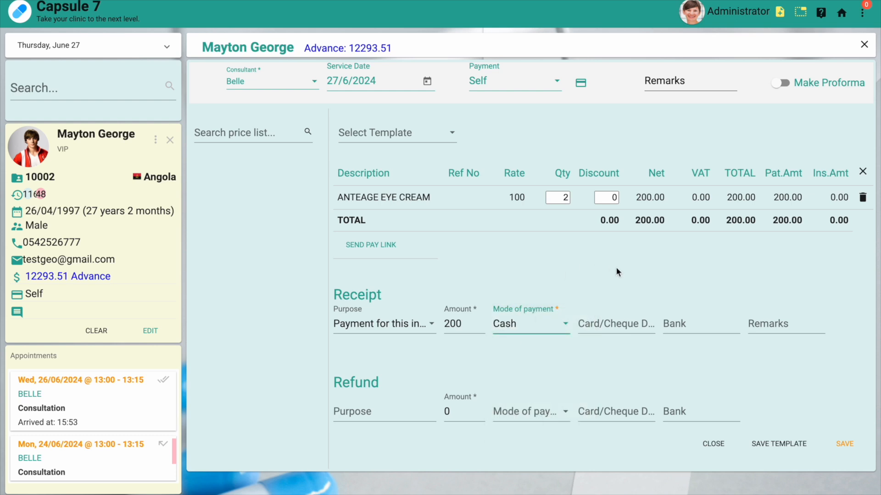